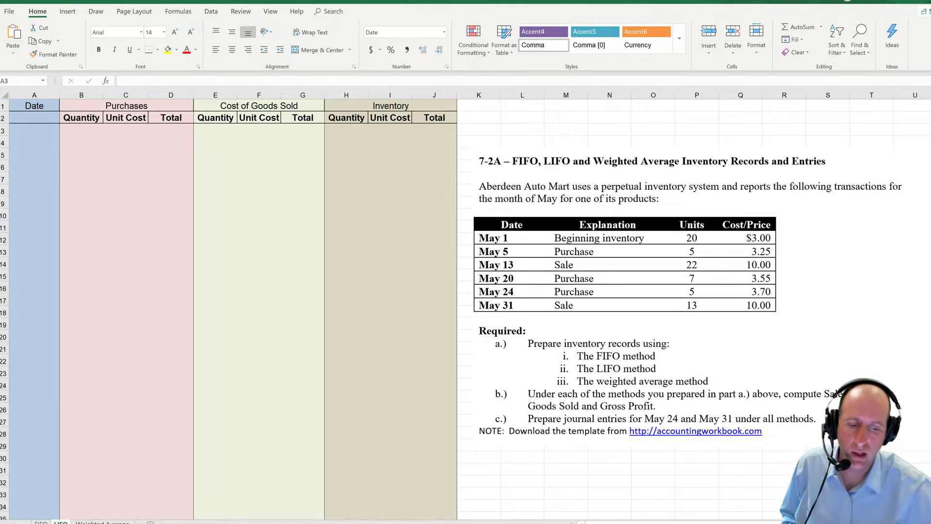
Step: Enter the May 1 beginning inventory of 20 units at 3 totalling 60 in H3:J3
{"action": "left_click", "coordinate": [33, 130]}
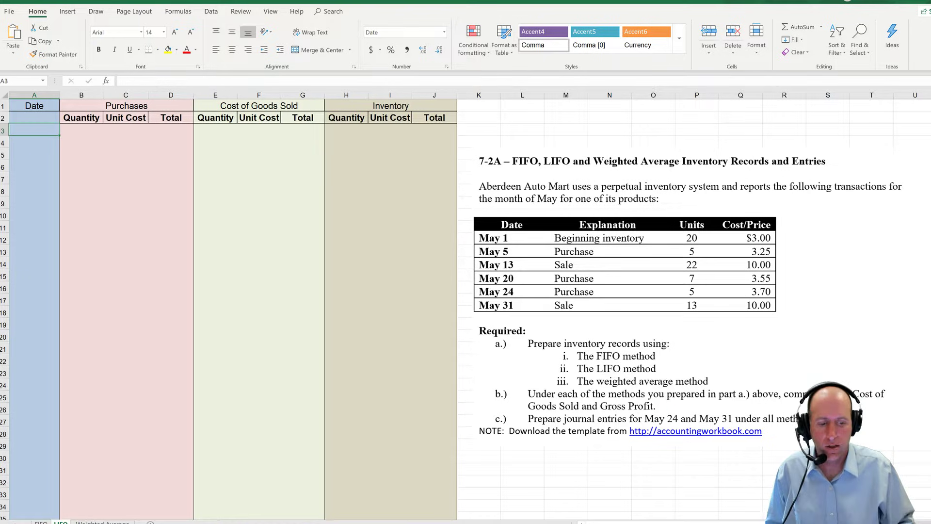
{"action": "type", "text": "May 1"}
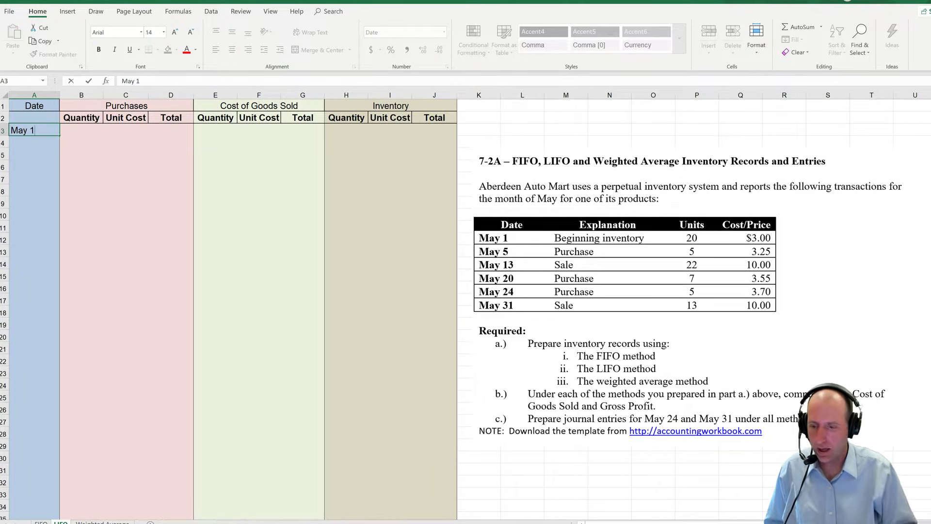
{"action": "key", "text": "Tab"}
{"action": "key", "text": "Tab"}
{"action": "key", "text": "Tab"}
{"action": "key", "text": "Tab"}
{"action": "key", "text": "Tab"}
{"action": "key", "text": "Tab"}
{"action": "key", "text": "Tab"}
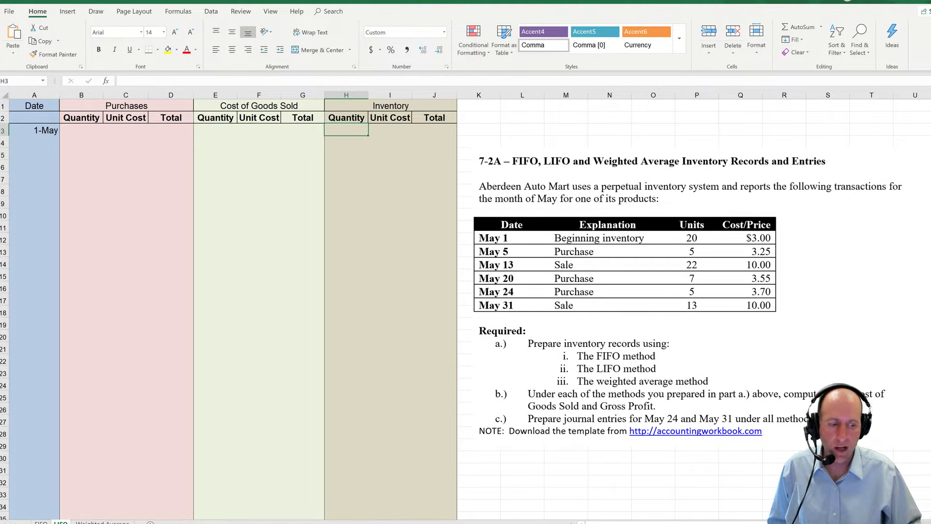
{"action": "type", "text": "20"}
{"action": "key", "text": "Tab"}
{"action": "type", "text": "3"}
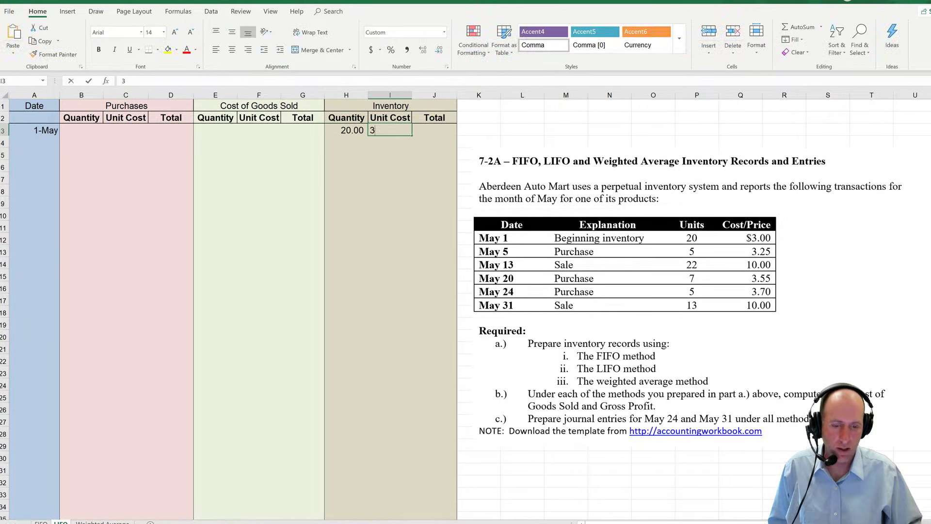
{"action": "key", "text": "Tab"}
{"action": "type", "text": "60"}
{"action": "key", "text": "Return"}
Step: Add a bottom border under the May 1 row A3:J3
{"action": "left_click_drag", "start_coordinate": [435, 130], "coordinate": [29, 130]}
{"action": "left_click", "coordinate": [149, 50]}
{"action": "left_click", "coordinate": [34, 142]}
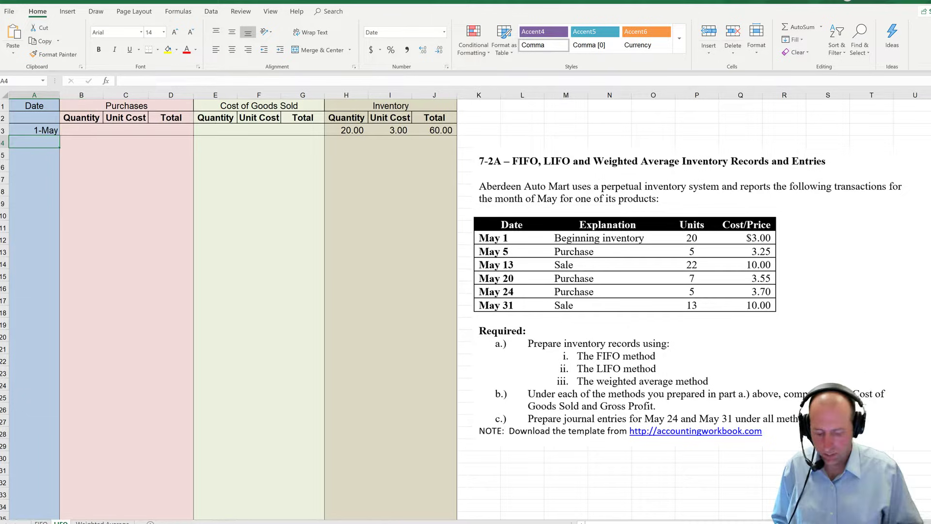
Step: Record the May 5 purchase of 5 units at 3.25 with total formula =B4*C4
{"action": "type", "text": "May 5"}
{"action": "key", "text": "Tab"}
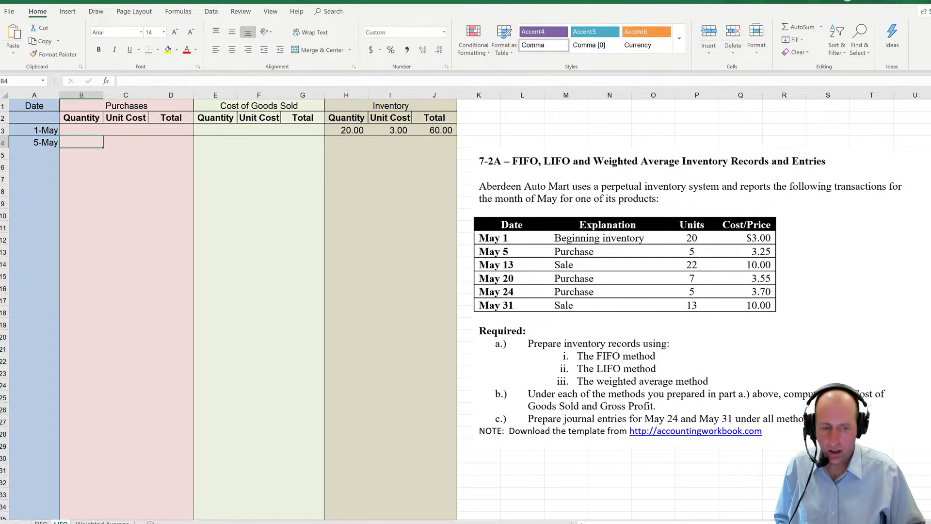
{"action": "type", "text": "5"}
{"action": "key", "text": "Tab"}
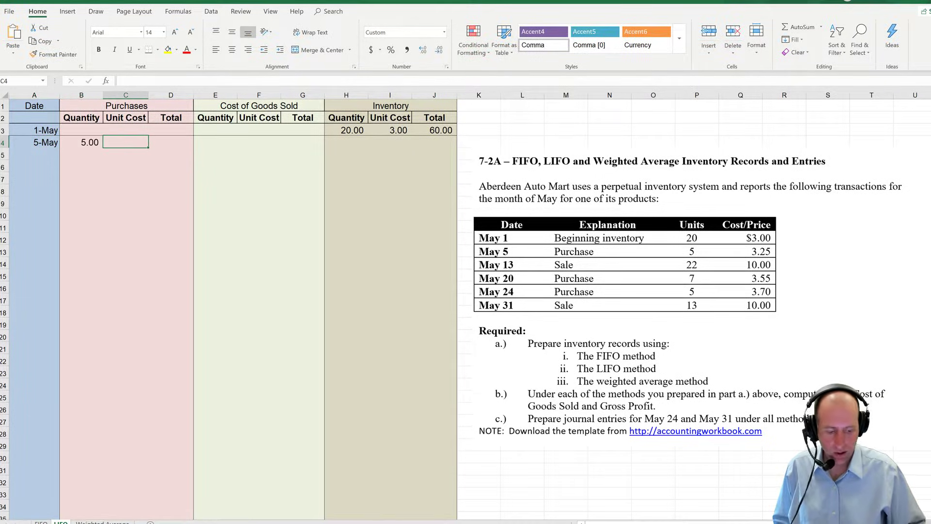
{"action": "type", "text": "3.25"}
{"action": "key", "text": "Tab"}
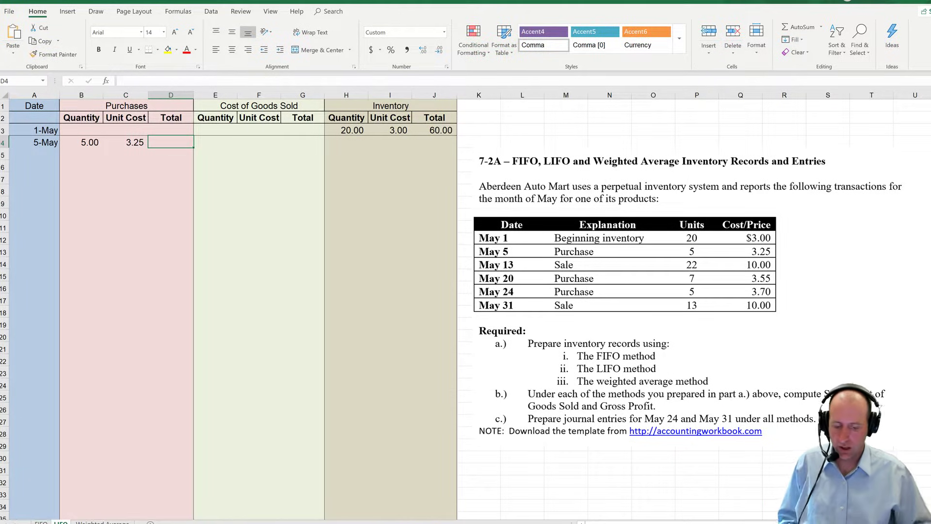
{"action": "type", "text": "="}
{"action": "key", "text": "Left"}
{"action": "key", "text": "Left"}
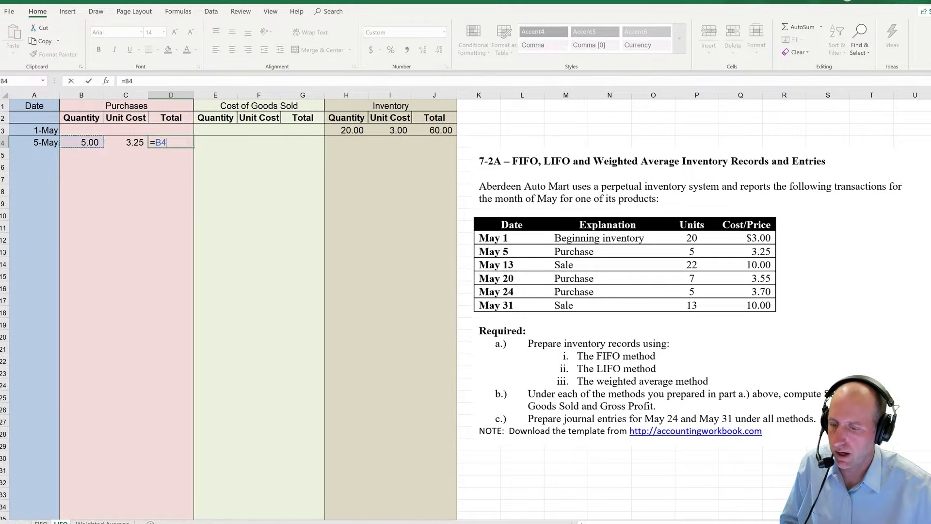
{"action": "type", "text": "*"}
{"action": "key", "text": "Left"}
{"action": "key", "text": "Return"}
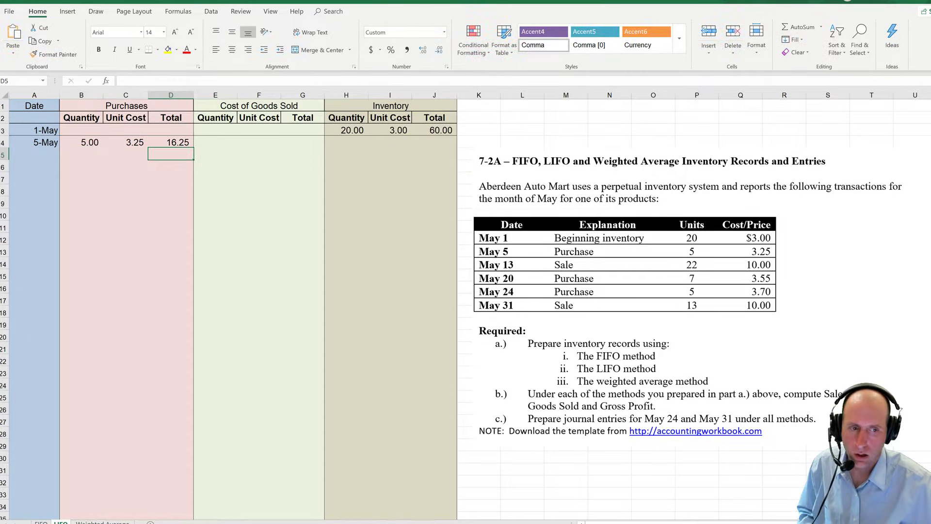
Step: List the first inventory layer on May 5 as 20 units at 3 totalling 60
{"action": "key", "text": "Up"}
{"action": "key", "text": "Right"}
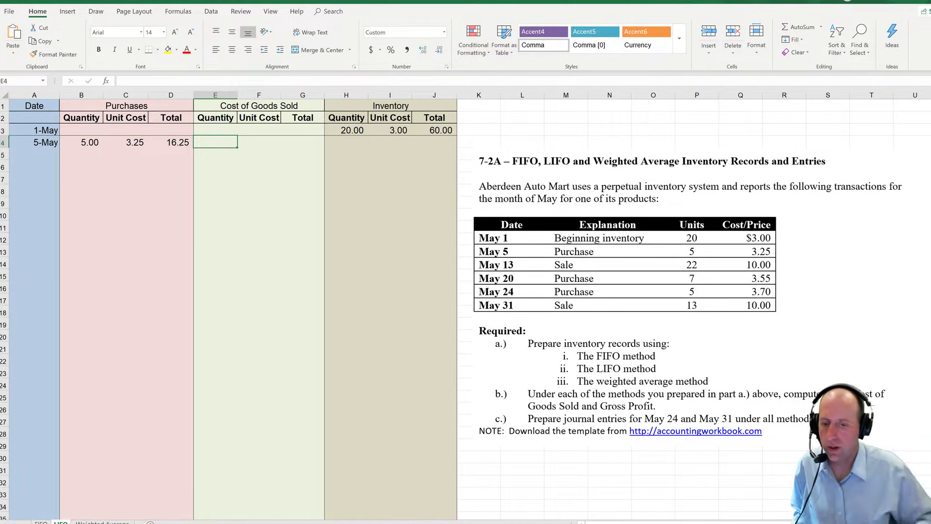
{"action": "key", "text": "Right"}
{"action": "key", "text": "Right"}
{"action": "key", "text": "Right"}
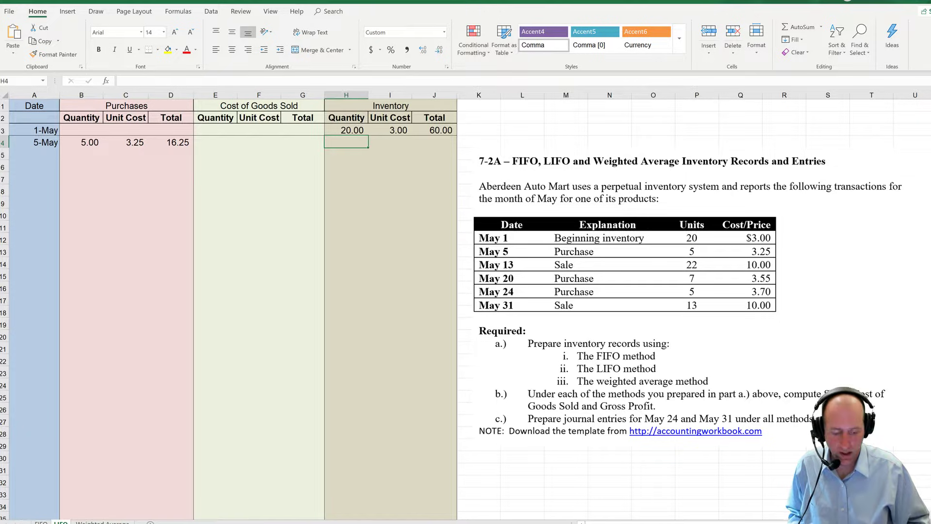
{"action": "type", "text": "20"}
{"action": "key", "text": "Tab"}
{"action": "type", "text": "3"}
{"action": "key", "text": "Tab"}
{"action": "type", "text": "60"}
{"action": "key", "text": "Return"}
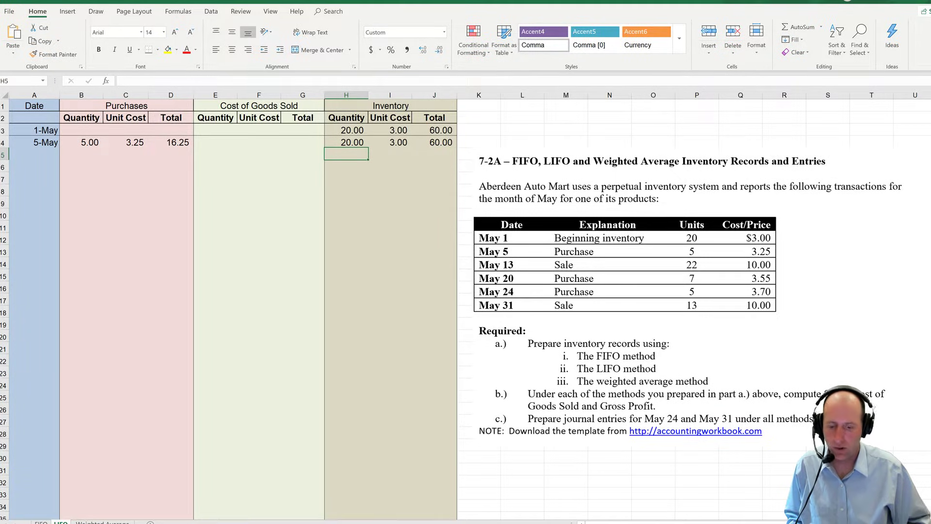
Step: Add the second inventory layer of 5 units at 3.25 totalling 16.25 in row 5
{"action": "type", "text": "5"}
{"action": "key", "text": "Tab"}
{"action": "type", "text": "3.25"}
{"action": "key", "text": "ctrl+Return"}
{"action": "key", "text": "Tab"}
{"action": "type", "text": "16.25"}
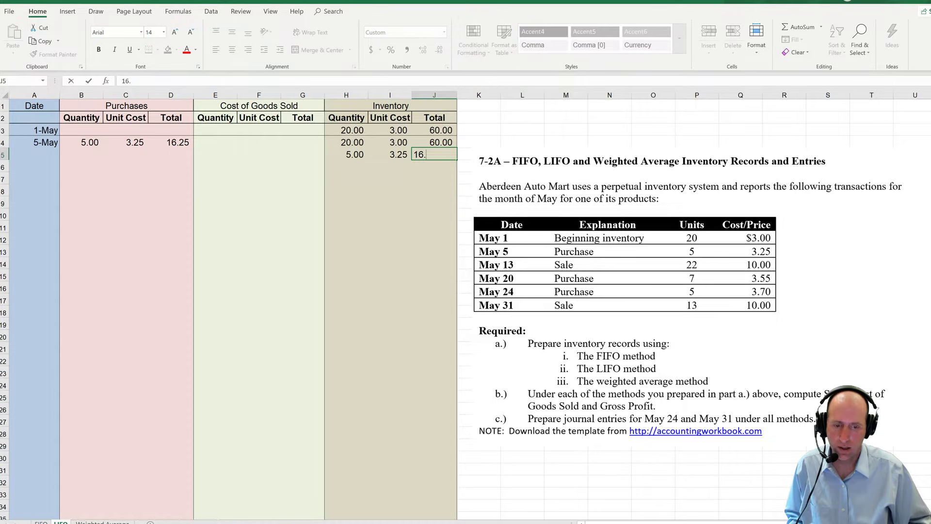
{"action": "key", "text": "shift+Return"}
{"action": "key", "text": "Down"}
{"action": "key", "text": "shift+Left"}
{"action": "key", "text": "shift+Left"}
{"action": "key", "text": "shift+Left"}
{"action": "key", "text": "shift+Left"}
{"action": "key", "text": "shift+Left"}
{"action": "key", "text": "shift+Left"}
{"action": "key", "text": "shift+Left"}
{"action": "key", "text": "shift+Left"}
{"action": "key", "text": "shift+Left"}
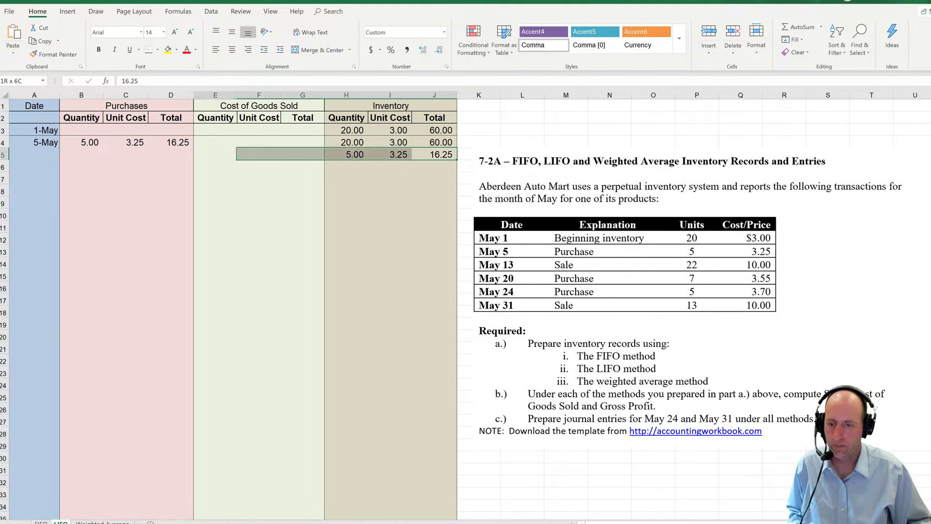
Step: Add a bottom border under the May 5 row A5:J5
{"action": "left_click", "coordinate": [148, 50]}
{"action": "left_click", "coordinate": [125, 166]}
{"action": "key", "text": "Left"}
{"action": "key", "text": "Left"}
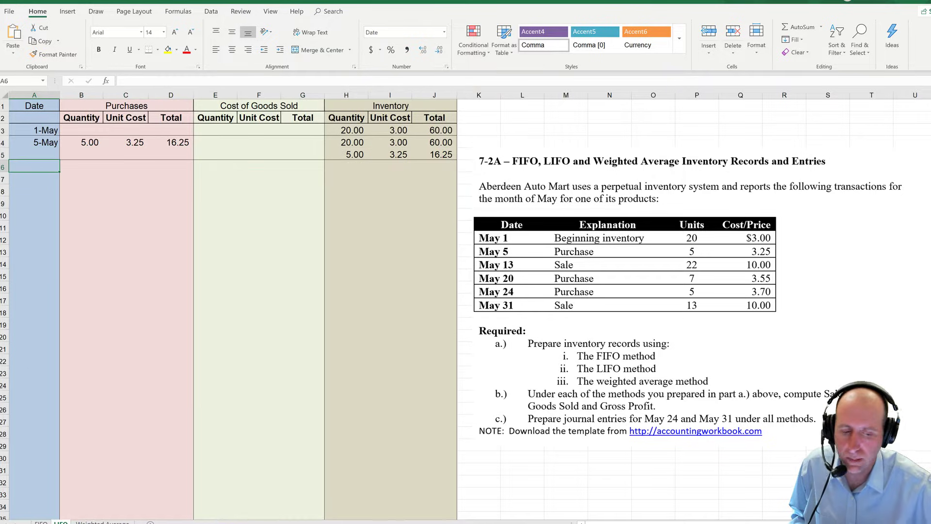
Step: Date row 6 as May 13 and ink notes of 220.00 sales and 17 and 5 units
{"action": "type", "text": "May 13"}
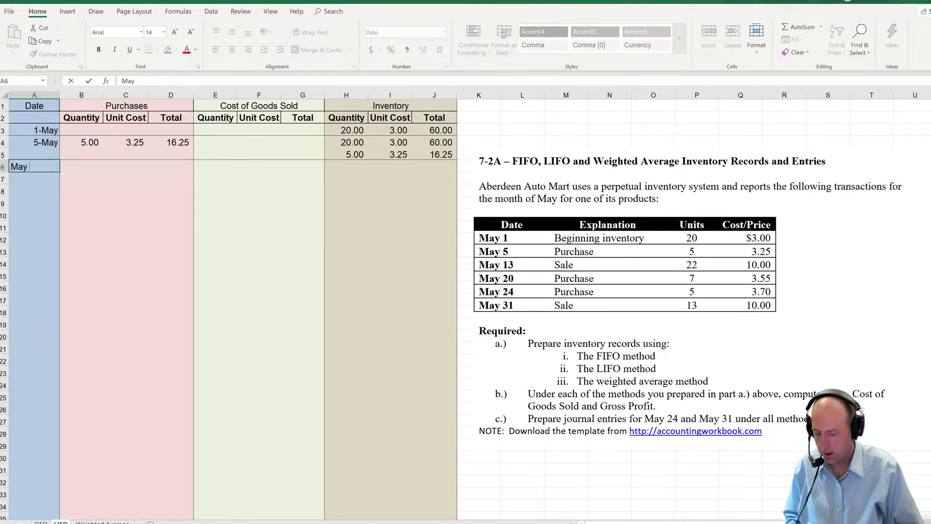
{"action": "key", "text": "Tab"}
{"action": "key", "text": "Tab"}
{"action": "key", "text": "Tab"}
{"action": "key", "text": "Tab"}
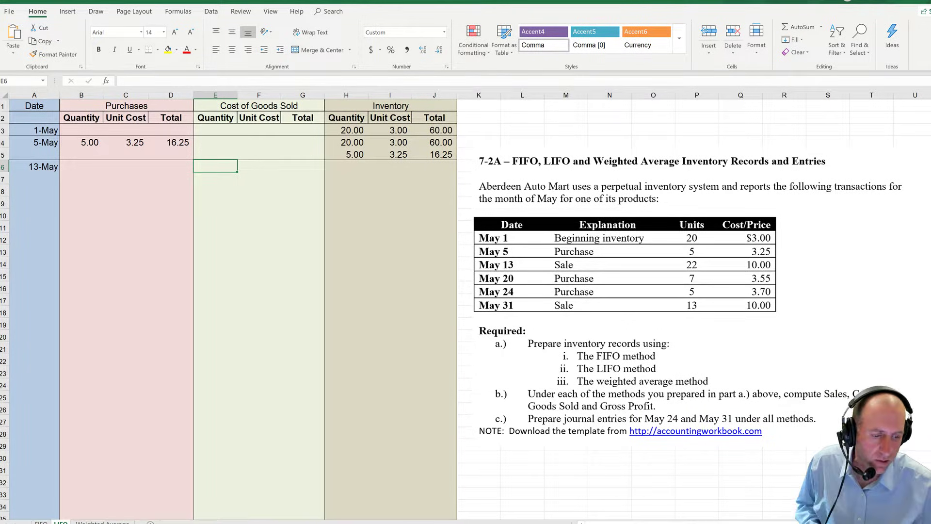
{"action": "mouse_move", "coordinate": [729, 261]}
{"action": "left_mouse_down"}
{"action": "mouse_move", "coordinate": [720, 267]}
{"action": "mouse_move", "coordinate": [840, 263]}
{"action": "left_mouse_up"}
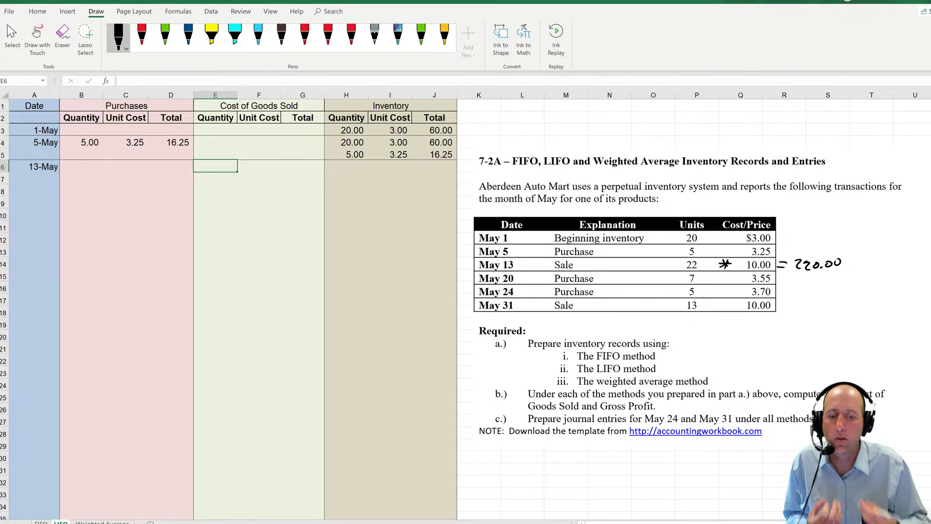
{"action": "left_click_drag", "start_coordinate": [329, 151], "coordinate": [335, 145]}
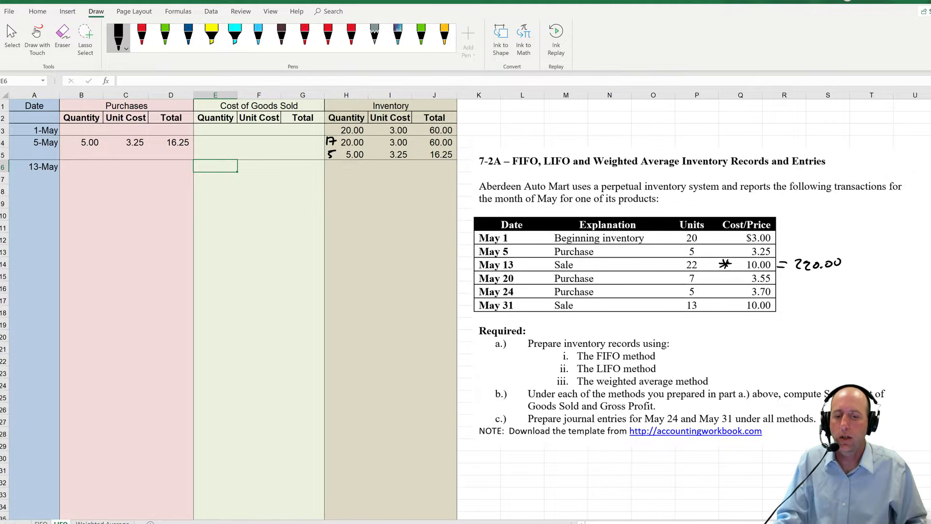
Step: Enter the May 13 cost of goods sold layers: 5 units at 3.25 and 17 at 3
{"action": "type", "text": "5"}
{"action": "key", "text": "Tab"}
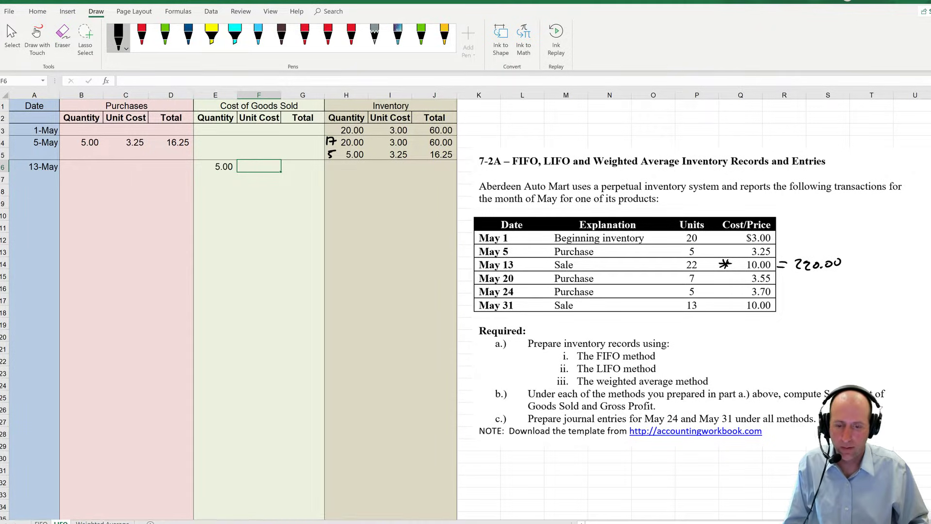
{"action": "type", "text": "3.25"}
{"action": "key", "text": "Return"}
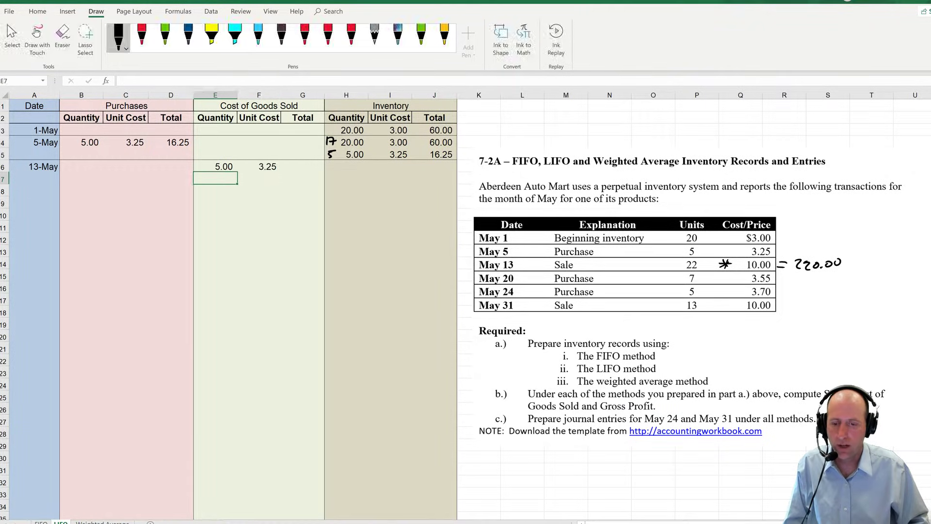
{"action": "type", "text": "17"}
{"action": "key", "text": "Tab"}
{"action": "type", "text": "3"}
{"action": "key", "text": "Tab"}
{"action": "key", "text": "Up"}
Step: Compute the two COGS totals by quantity-times-cost formulas: 16.25 and 51.00
{"action": "type", "text": "="}
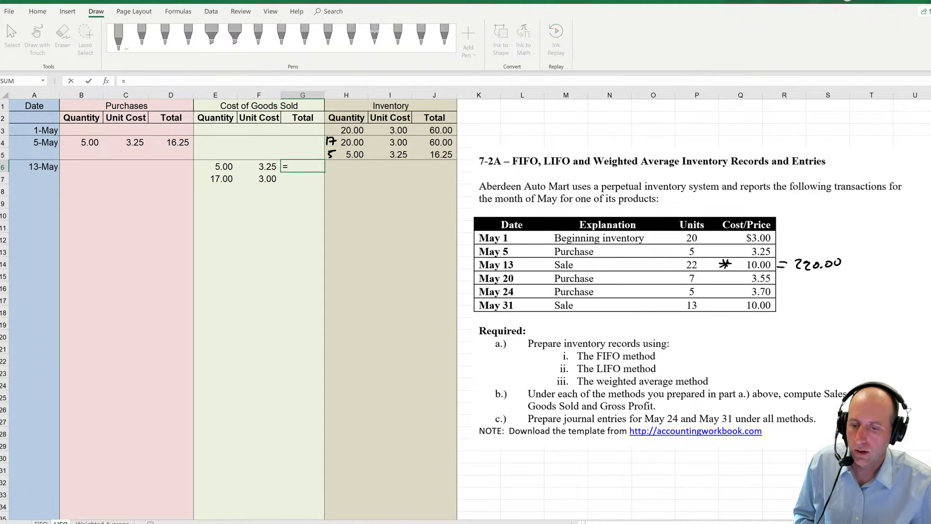
{"action": "key", "text": "Left"}
{"action": "key", "text": "Left"}
{"action": "type", "text": "*"}
{"action": "key", "text": "Left"}
{"action": "key", "text": "Return"}
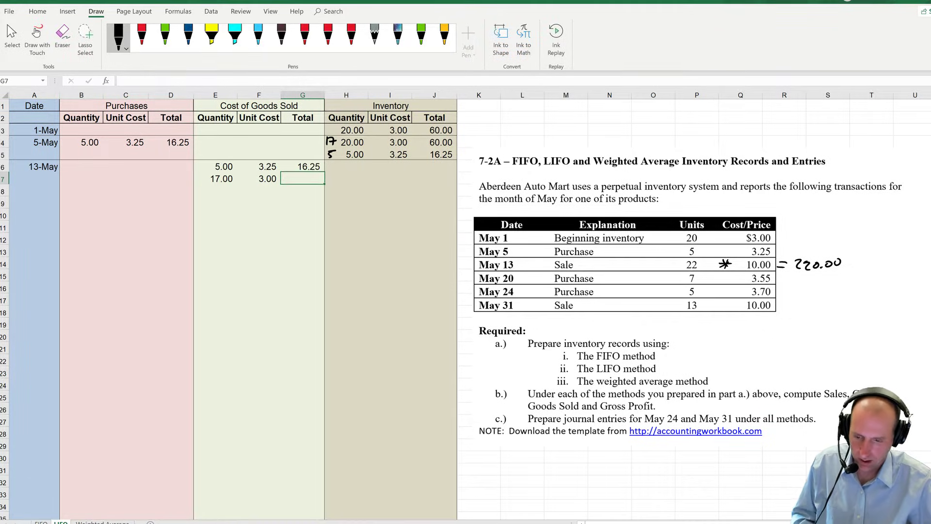
{"action": "type", "text": "="}
{"action": "key", "text": "Left"}
{"action": "key", "text": "Left"}
{"action": "type", "text": "*"}
{"action": "key", "text": "Left"}
{"action": "key", "text": "Return"}
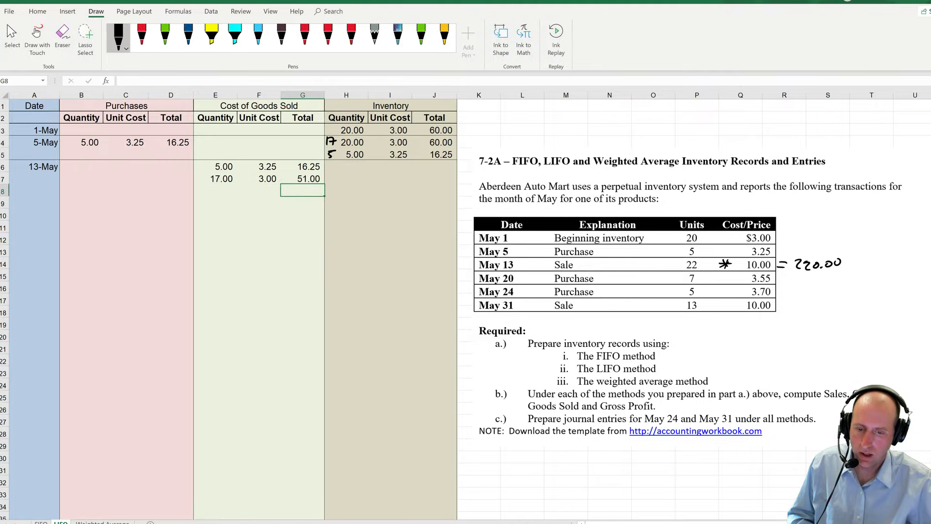
Step: Record remaining inventory of 3 units at 3 with a 9.00 total formula
{"action": "key", "text": "Up"}
{"action": "key", "text": "Up"}
{"action": "key", "text": "Right"}
{"action": "type", "text": "2"}
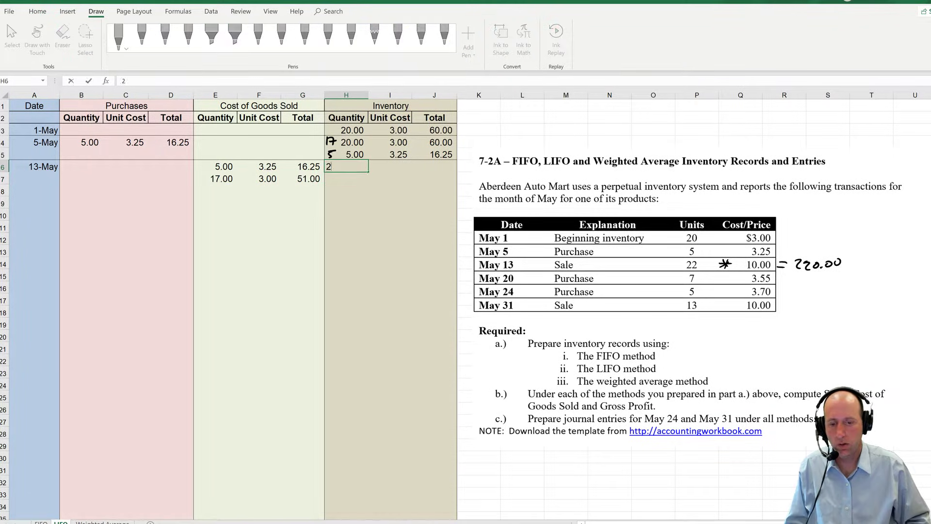
{"action": "key", "text": "Tab"}
{"action": "type", "text": "3"}
{"action": "key", "text": "Tab"}
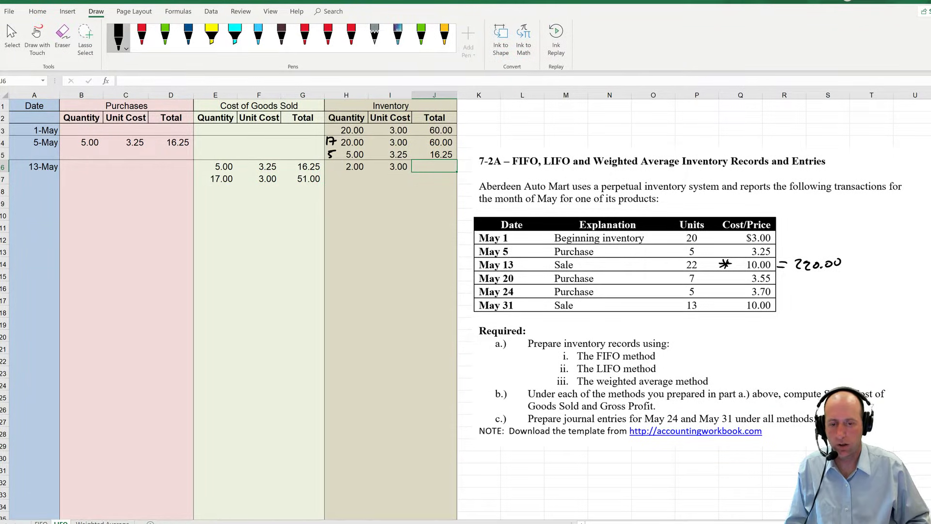
{"action": "key", "text": "Left"}
{"action": "key", "text": "Left"}
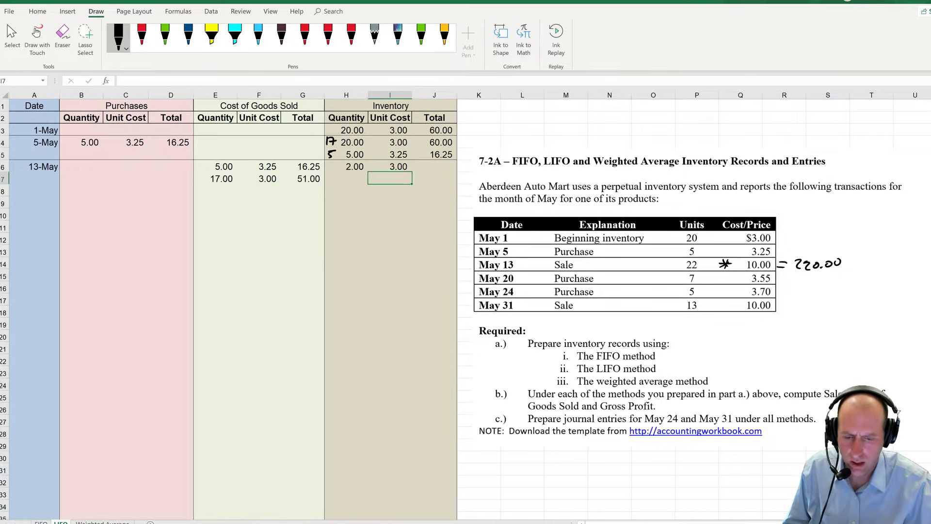
{"action": "type", "text": "3"}
{"action": "key", "text": "Tab"}
{"action": "key", "text": "Tab"}
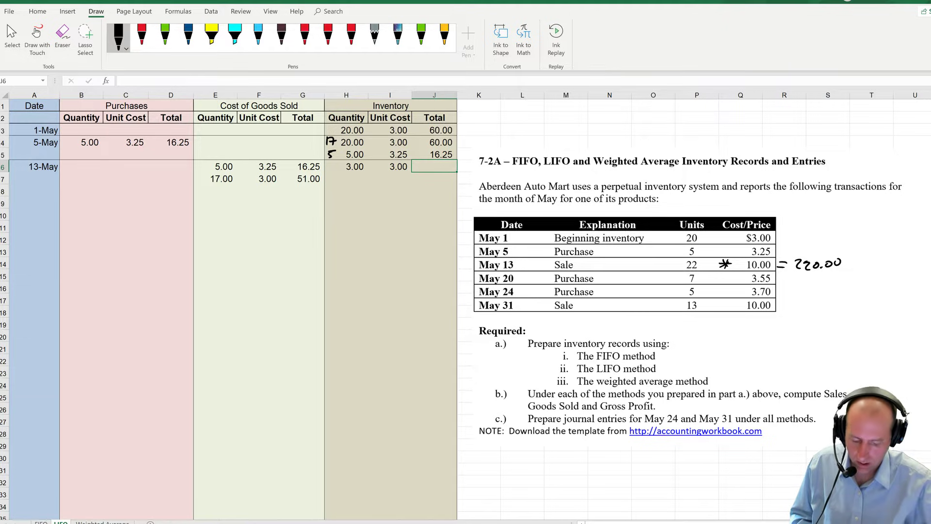
{"action": "type", "text": "="}
{"action": "key", "text": "Left"}
{"action": "key", "text": "Left"}
{"action": "type", "text": "*"}
{"action": "key", "text": "Left"}
{"action": "key", "text": "Return"}
Step: Add a bottom border under row 7 across the whole table
{"action": "mouse_move", "coordinate": [434, 178]}
{"action": "left_mouse_down"}
{"action": "mouse_move", "coordinate": [35, 188]}
{"action": "mouse_move", "coordinate": [35, 179]}
{"action": "left_mouse_up"}
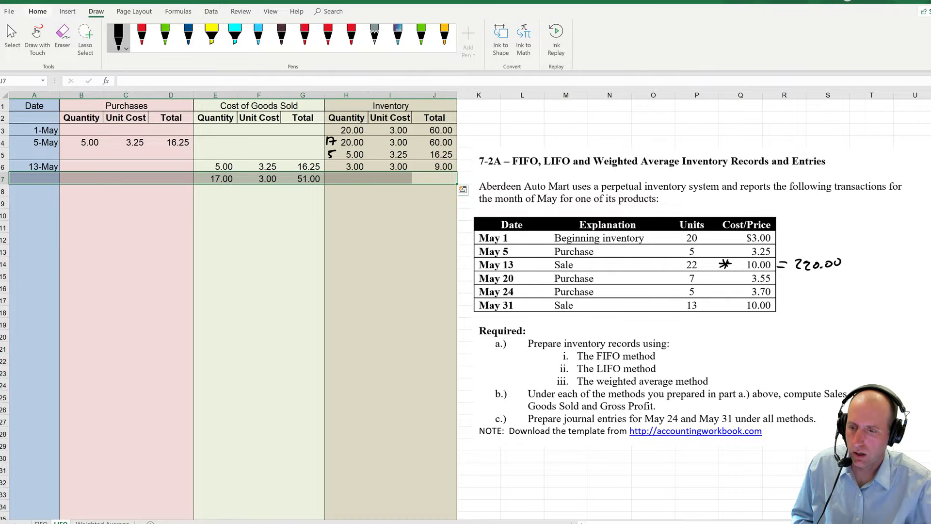
{"action": "left_click", "coordinate": [37, 11]}
{"action": "left_click", "coordinate": [148, 50]}
{"action": "left_click", "coordinate": [259, 264]}
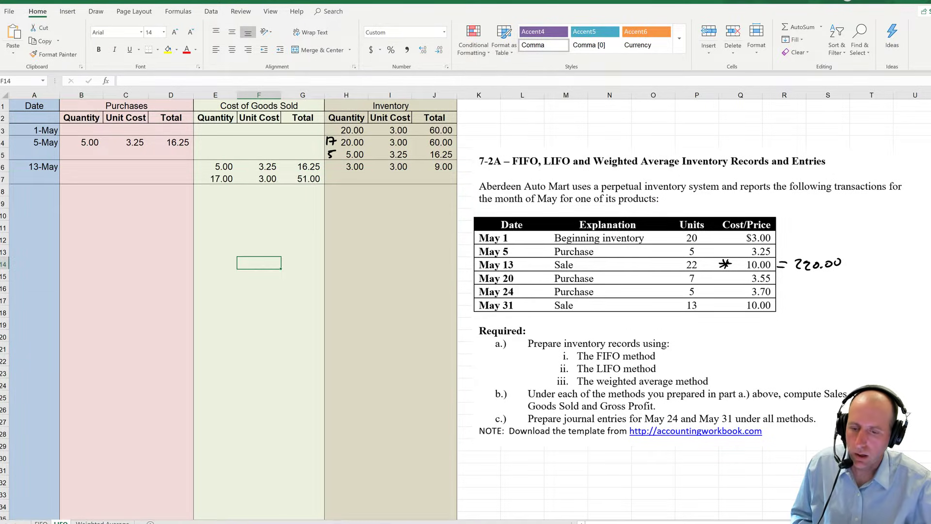
Step: Record the May 20 purchase of 7 units at 3.55 with total formula =C8*B8 (24.85)
{"action": "left_click", "coordinate": [34, 191]}
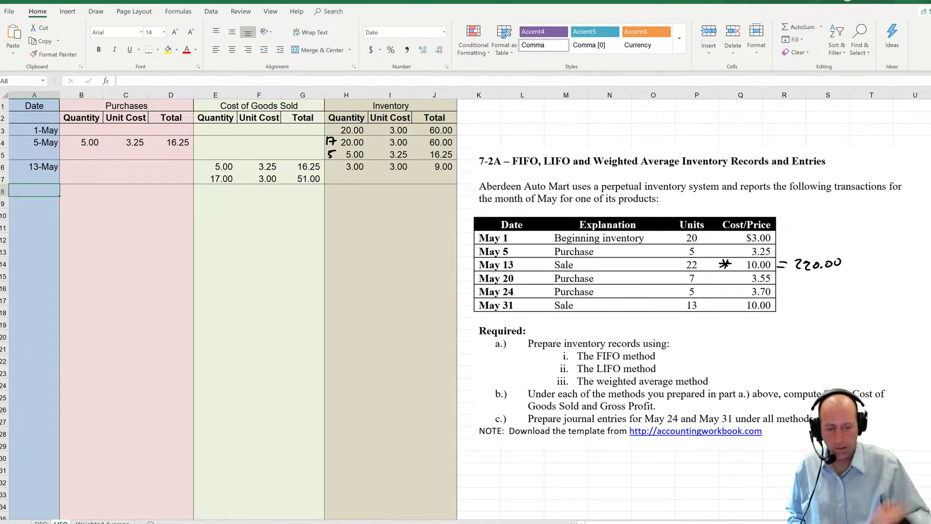
{"action": "type", "text": "May 20"}
{"action": "key", "text": "Return"}
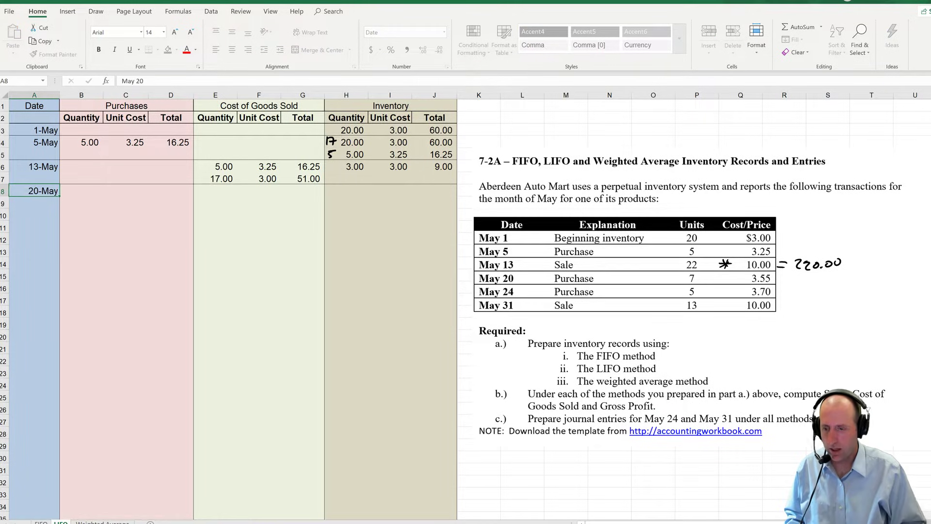
{"action": "key", "text": "Right"}
{"action": "key", "text": "Up"}
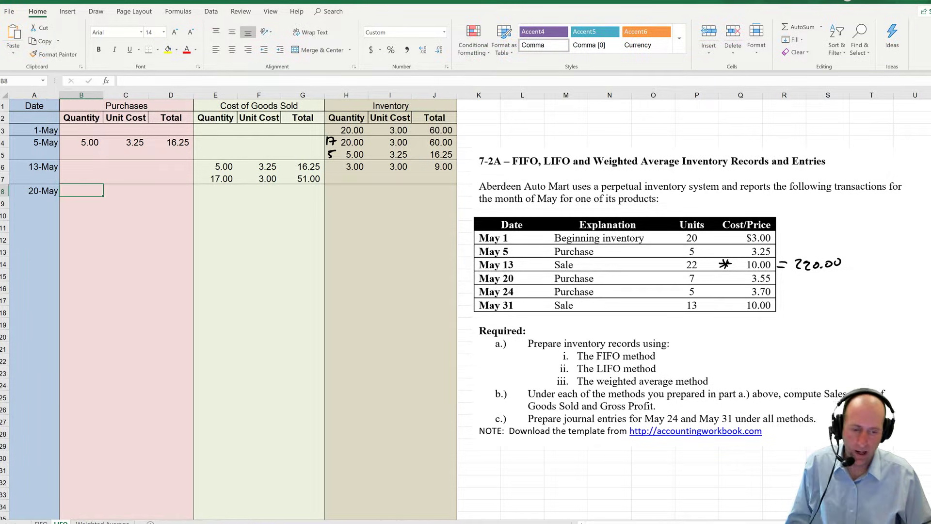
{"action": "type", "text": "7"}
{"action": "key", "text": "Tab"}
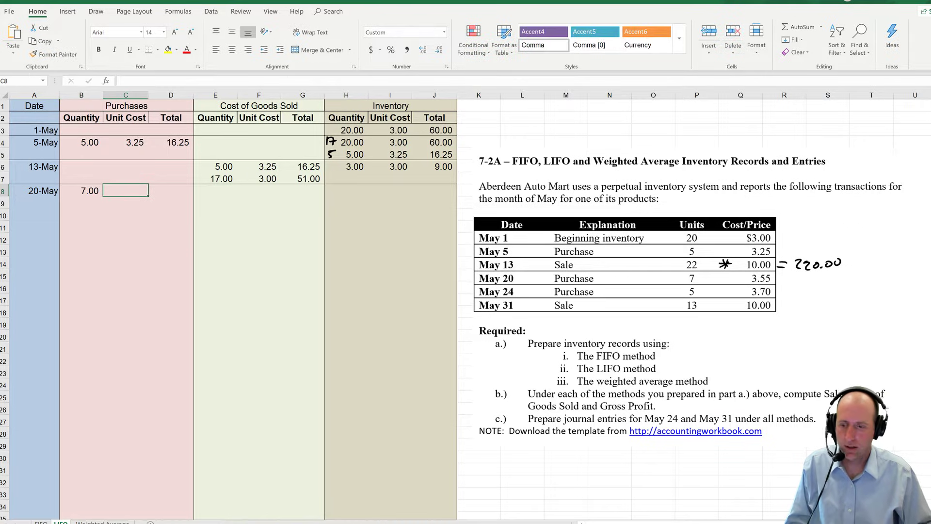
{"action": "type", "text": "3.55"}
{"action": "key", "text": "Tab"}
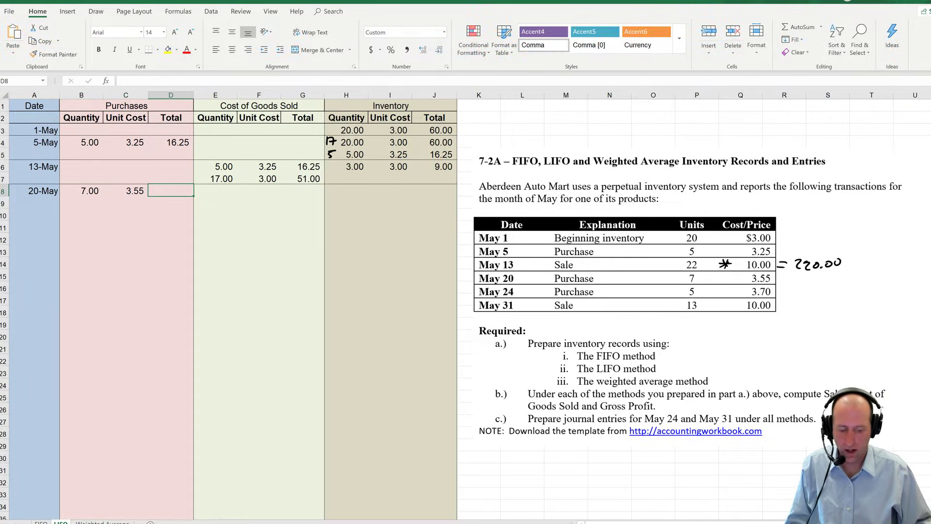
{"action": "type", "text": "="}
{"action": "key", "text": "Left"}
{"action": "type", "text": "*"}
{"action": "key", "text": "Left"}
{"action": "key", "text": "Left"}
{"action": "key", "text": "Return"}
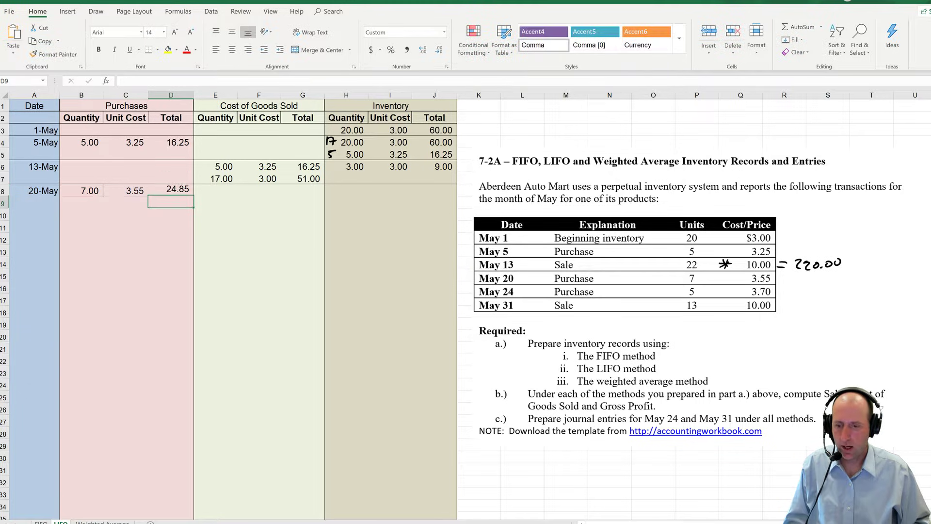
Step: List the remaining older inventory layer as 3 units at 3
{"action": "key", "text": "Right"}
{"action": "key", "text": "Up"}
{"action": "key", "text": "Right"}
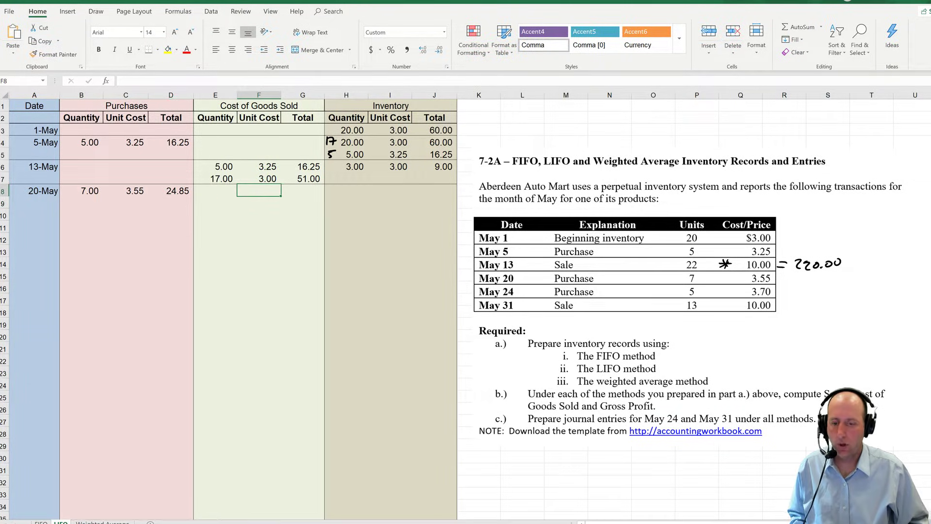
{"action": "key", "text": "Right"}
{"action": "key", "text": "Right"}
{"action": "type", "text": "3"}
{"action": "key", "text": "Right"}
{"action": "type", "text": "3"}
{"action": "key", "text": "Return"}
Step: Add the new inventory layer of 7 units at 3.55 totalling 24.85
{"action": "key", "text": "Left"}
{"action": "key", "text": "Left"}
{"action": "key", "text": "Right"}
{"action": "type", "text": "7"}
{"action": "key", "text": "Right"}
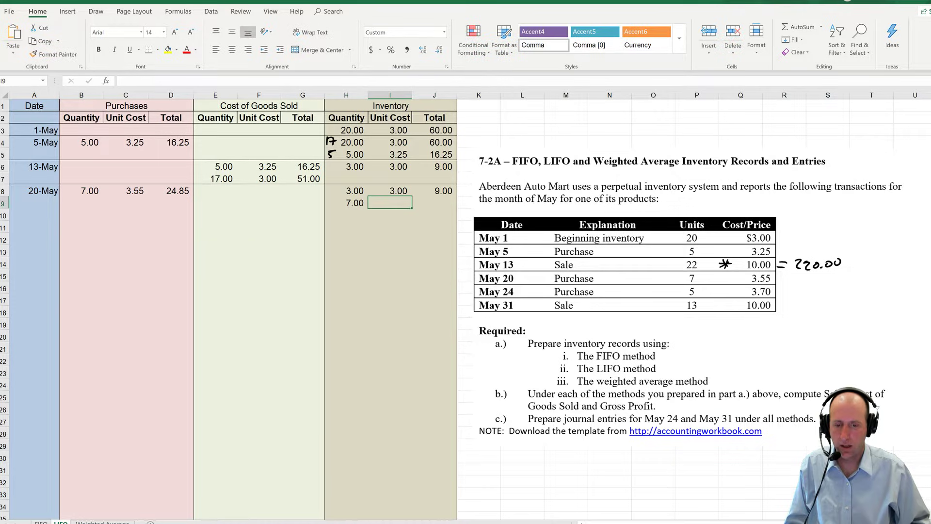
{"action": "type", "text": "3.55"}
{"action": "key", "text": "Right"}
{"action": "type", "text": "24.85"}
{"action": "key", "text": "Return"}
{"action": "key", "text": "Left"}
{"action": "key", "text": "Left"}
{"action": "key", "text": "Left"}
{"action": "key", "text": "Left"}
{"action": "key", "text": "Left"}
{"action": "key", "text": "Left"}
{"action": "key", "text": "Left"}
{"action": "key", "text": "Left"}
{"action": "key", "text": "Left"}
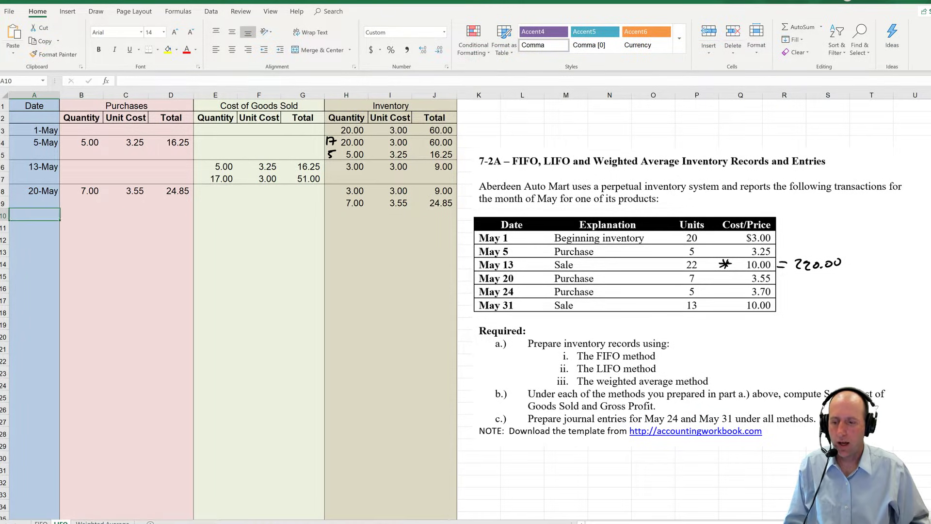
{"action": "key", "text": "Up"}
{"action": "key", "text": "shift+Right"}
{"action": "key", "text": "shift+Right"}
{"action": "key", "text": "shift+Right"}
{"action": "key", "text": "shift+Right"}
{"action": "key", "text": "shift+Right"}
{"action": "key", "text": "shift+Right"}
{"action": "key", "text": "shift+Right"}
{"action": "key", "text": "shift+Right"}
{"action": "key", "text": "shift+Right"}
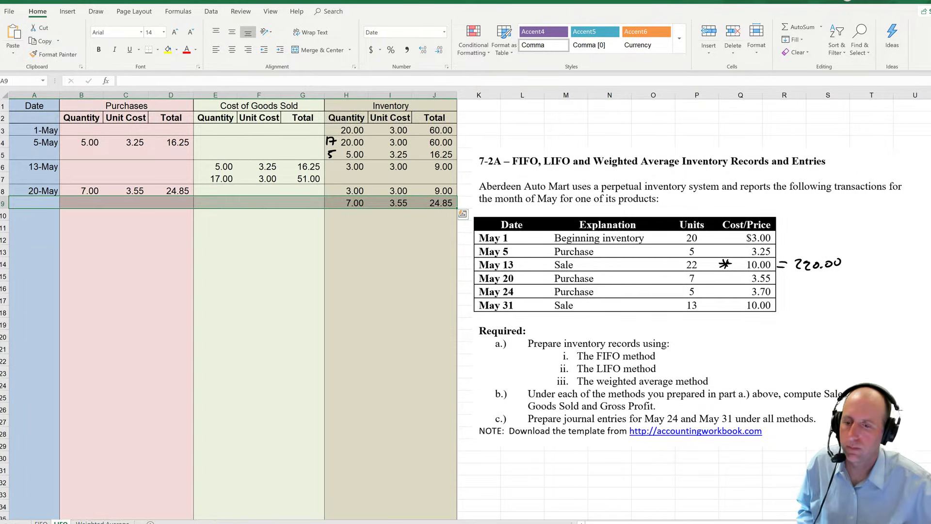
Step: Border the May 20 row, then record the May 24 purchase: 5 units at 3.70, total =B10*C10 (18.50)
{"action": "left_click", "coordinate": [148, 49]}
{"action": "left_click", "coordinate": [82, 215]}
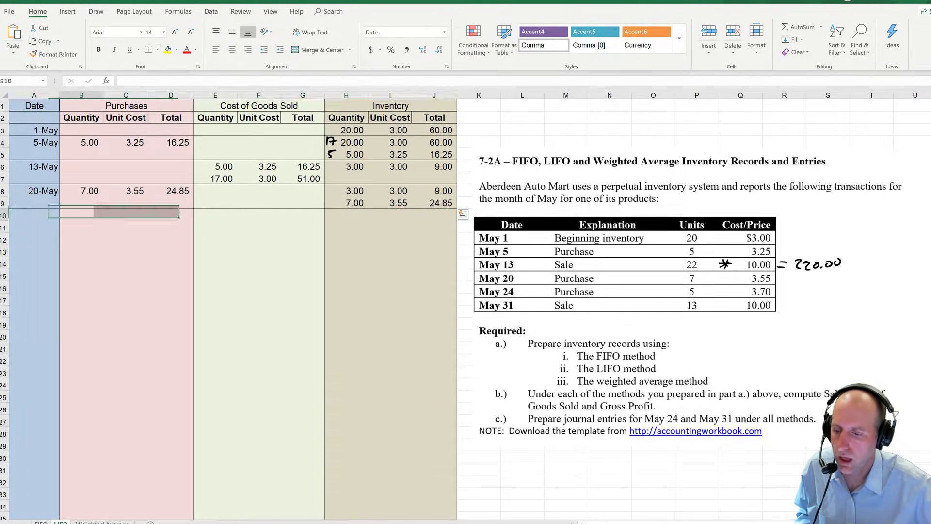
{"action": "key", "text": "Left"}
{"action": "type", "text": "May 24"}
{"action": "key", "text": "Tab"}
{"action": "type", "text": "5"}
{"action": "key", "text": "Tab"}
{"action": "type", "text": "3.7"}
{"action": "key", "text": "Tab"}
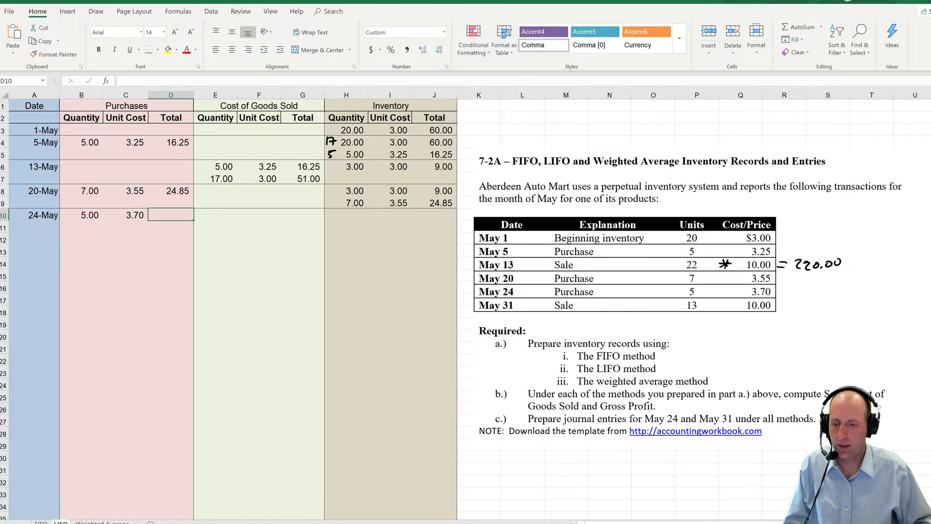
{"action": "type", "text": "="}
{"action": "key", "text": "Left"}
{"action": "key", "text": "Left"}
{"action": "key", "text": "Left"}
{"action": "key", "text": "Right"}
{"action": "type", "text": "*"}
{"action": "key", "text": "Left"}
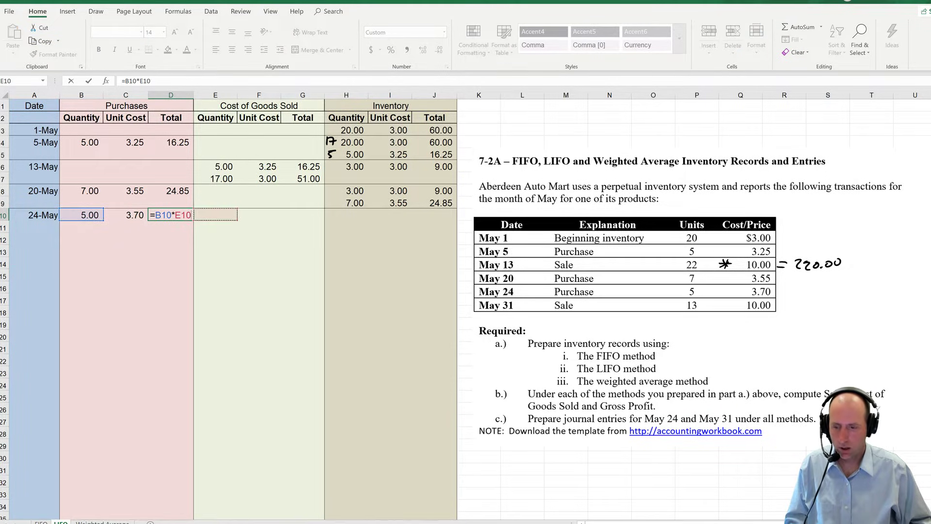
{"action": "key", "text": "Return"}
Step: List the first two May 24 inventory layers: 3 @ 3.00 = 9.00 and 7 @ 3.55 = 24.85
{"action": "key", "text": "Right"}
{"action": "key", "text": "Up"}
{"action": "key", "text": "Right"}
{"action": "key", "text": "Right"}
{"action": "key", "text": "Right"}
{"action": "type", "text": "3"}
{"action": "key", "text": "Tab"}
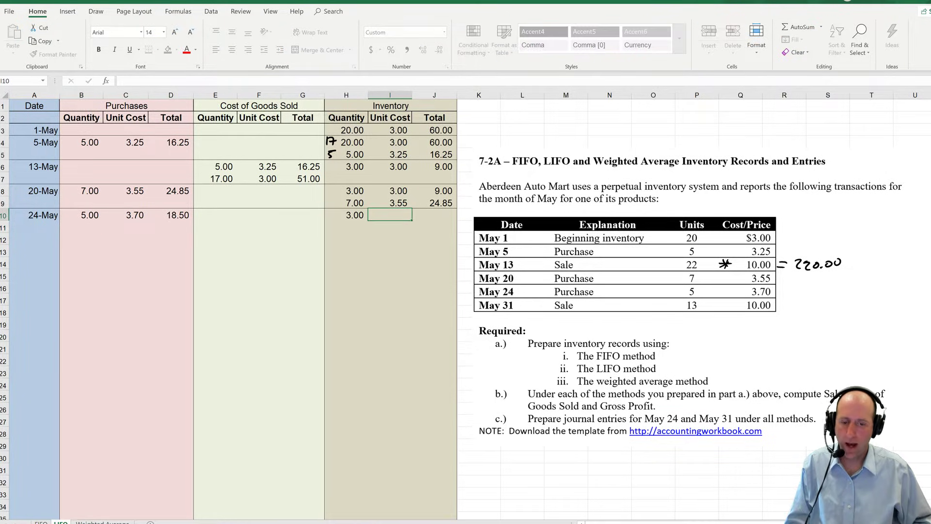
{"action": "type", "text": "3"}
{"action": "key", "text": "Tab"}
{"action": "type", "text": "9"}
{"action": "key", "text": "Return"}
{"action": "type", "text": "7"}
{"action": "key", "text": "Tab"}
{"action": "type", "text": "3.55"}
{"action": "key", "text": "Tab"}
{"action": "type", "text": "24.85"}
{"action": "key", "text": "Return"}
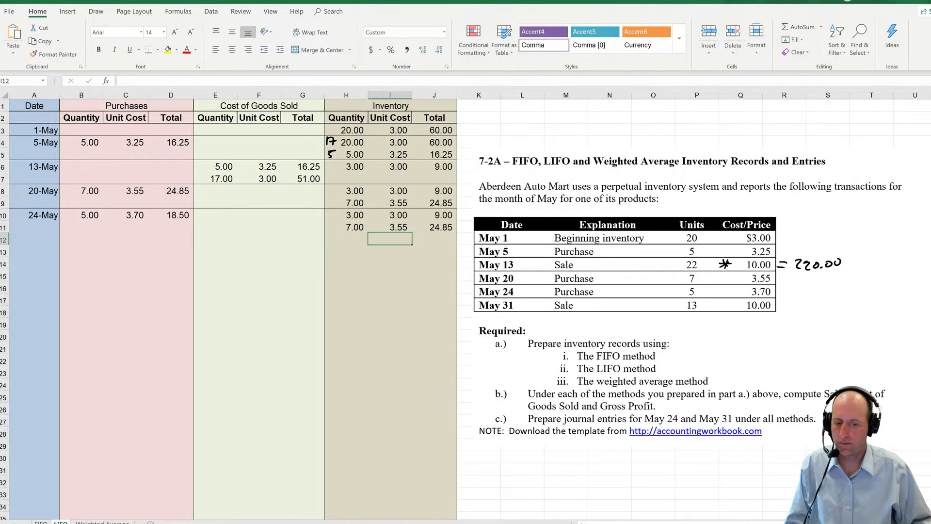
Step: Add the newest layer 5 @ 3.70 = 18.50 and put a bottom border under row 12
{"action": "type", "text": "5"}
{"action": "key", "text": "Tab"}
{"action": "type", "text": "3.7"}
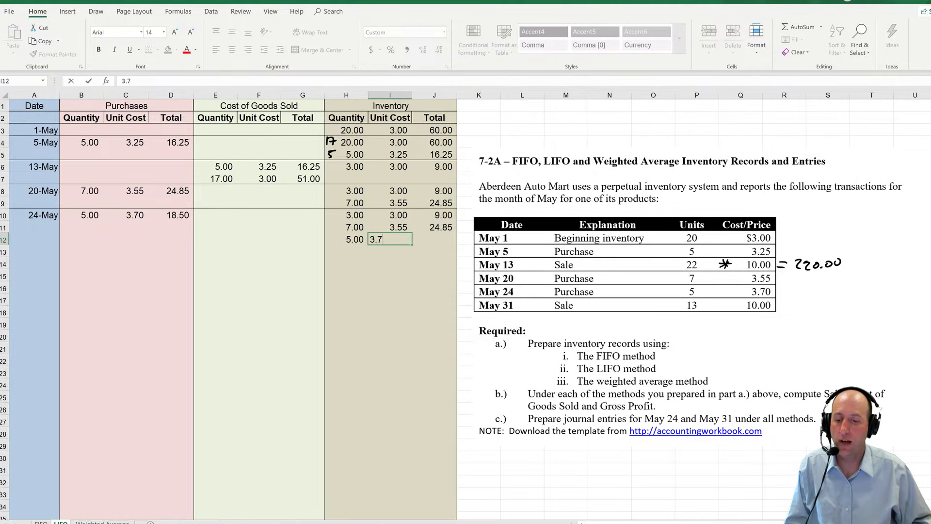
{"action": "key", "text": "Tab"}
{"action": "type", "text": "18.5"}
{"action": "key", "text": "ctrl+Return"}
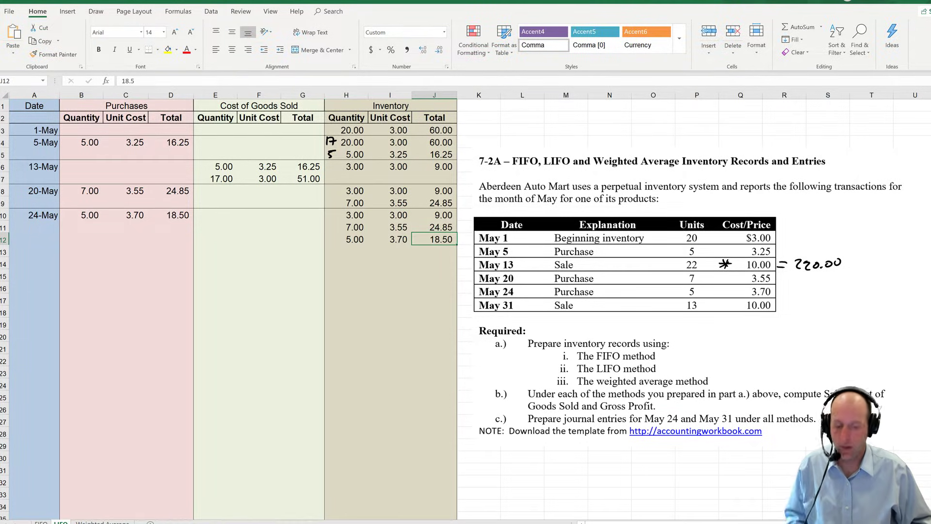
{"action": "key", "text": "shift+Left"}
{"action": "key", "text": "shift+Left"}
{"action": "key", "text": "ctrl+shift+Left"}
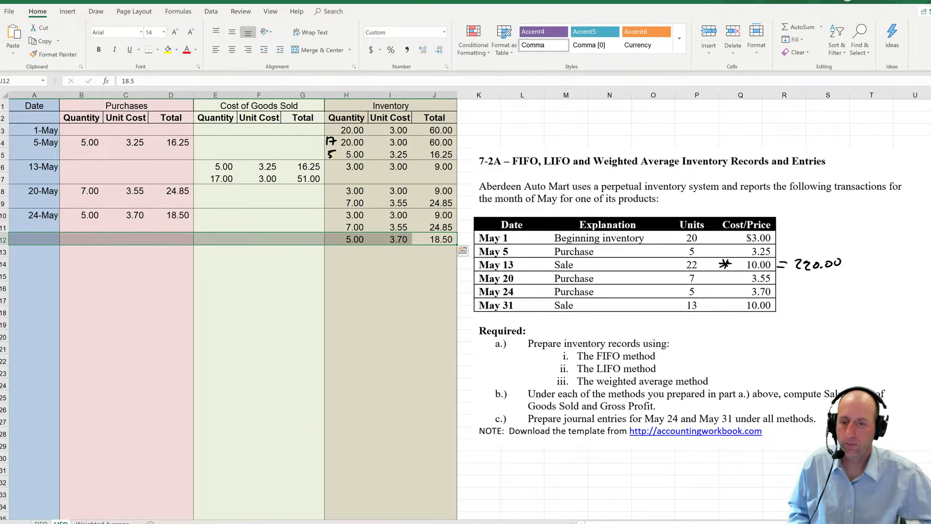
{"action": "left_click", "coordinate": [149, 50]}
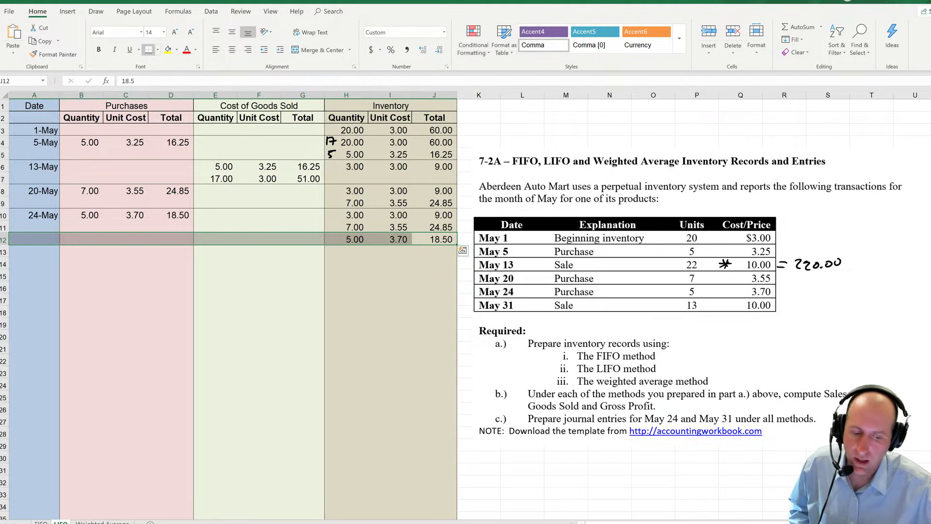
{"action": "left_click", "coordinate": [216, 239]}
{"action": "left_click", "coordinate": [34, 252]}
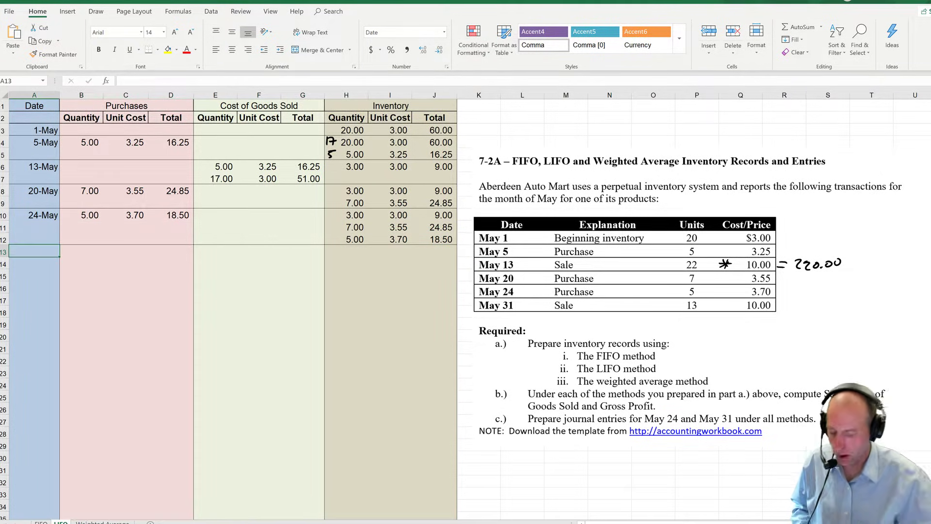
Step: Enter the May 31 date and ink a 5-unit note beside the May 24 purchase layer
{"action": "type", "text": "May"}
{"action": "type", "text": " 31"}
{"action": "key", "text": "Tab"}
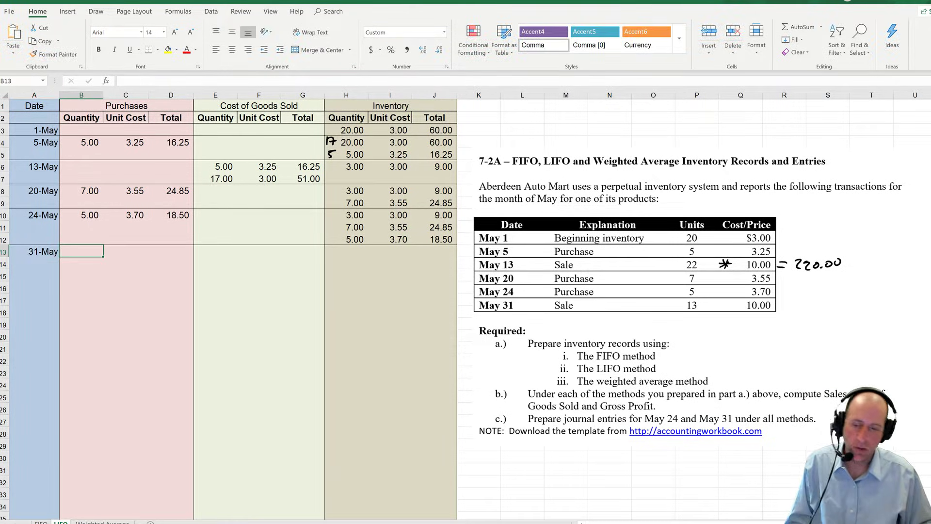
{"action": "key", "text": "Right"}
{"action": "key", "text": "Right"}
{"action": "key", "text": "Right"}
{"action": "key", "text": "Right"}
{"action": "key", "text": "Right"}
{"action": "key", "text": "Right"}
{"action": "key", "text": "Up"}
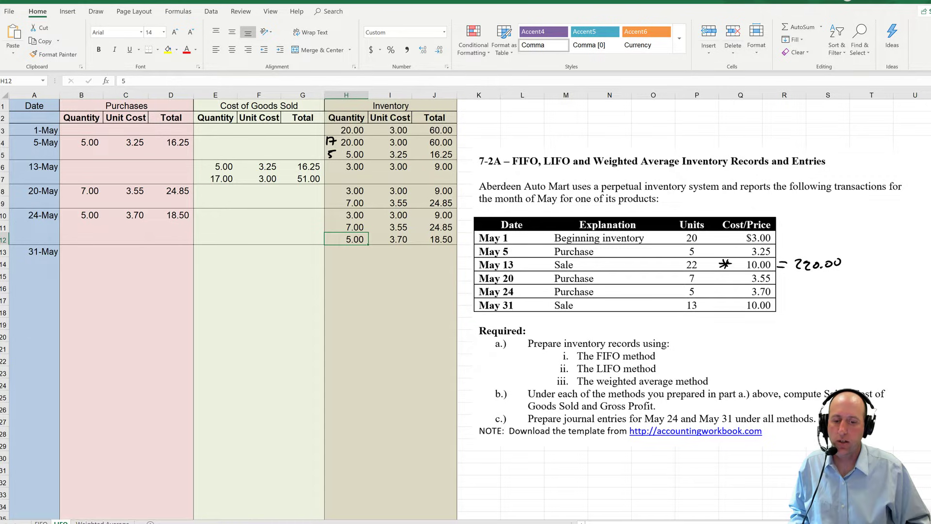
{"action": "key", "text": "shift+Up"}
{"action": "key", "text": "shift+Up"}
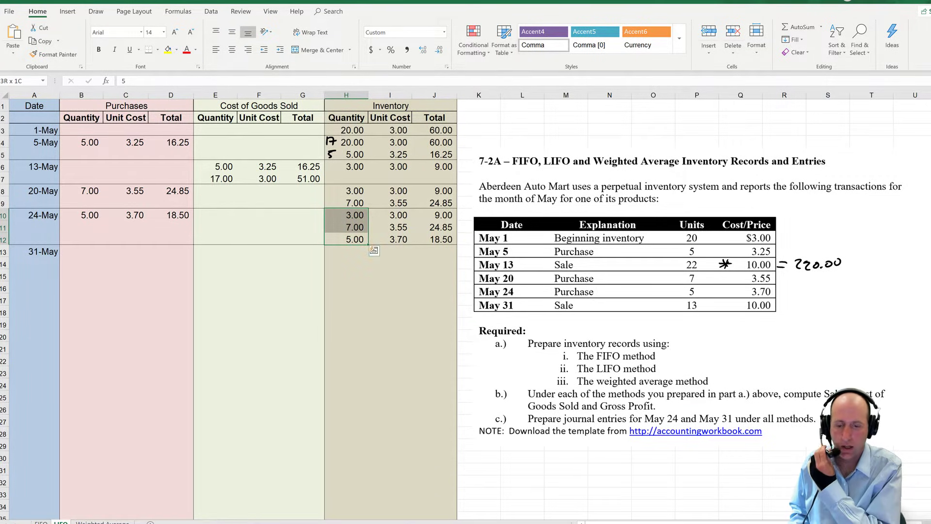
{"action": "key", "text": "shift+Down"}
{"action": "key", "text": "shift+Down"}
{"action": "key", "text": "Down"}
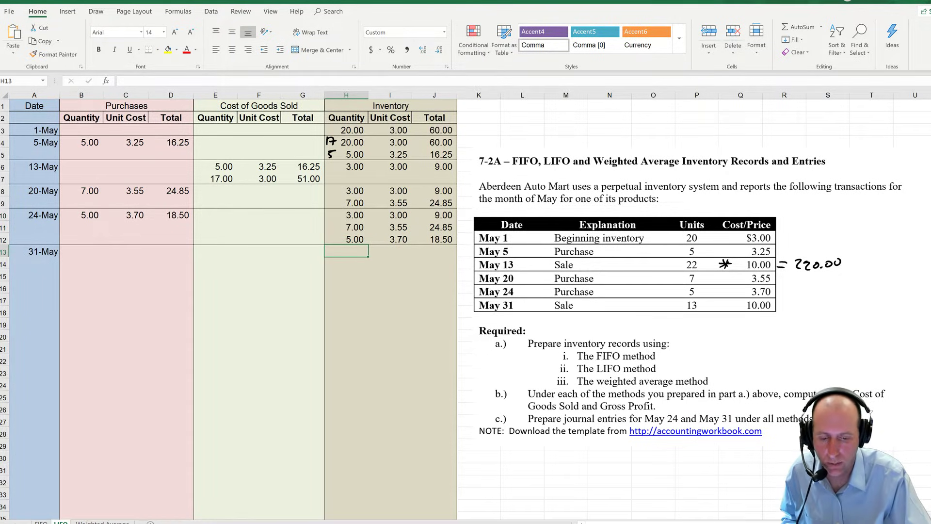
{"action": "left_click_drag", "start_coordinate": [332, 237], "coordinate": [337, 231]}
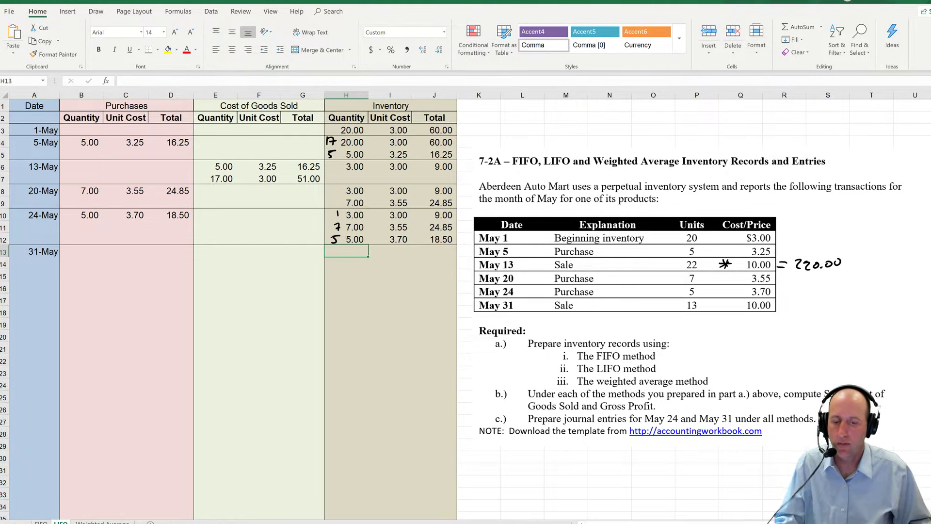
Step: Cost the May 31 sale's first units: 5 @ 3.70 = 18.50 and 7 @ 3.55 = E14*F14
{"action": "key", "text": "Left"}
{"action": "key", "text": "Left"}
{"action": "key", "text": "Left"}
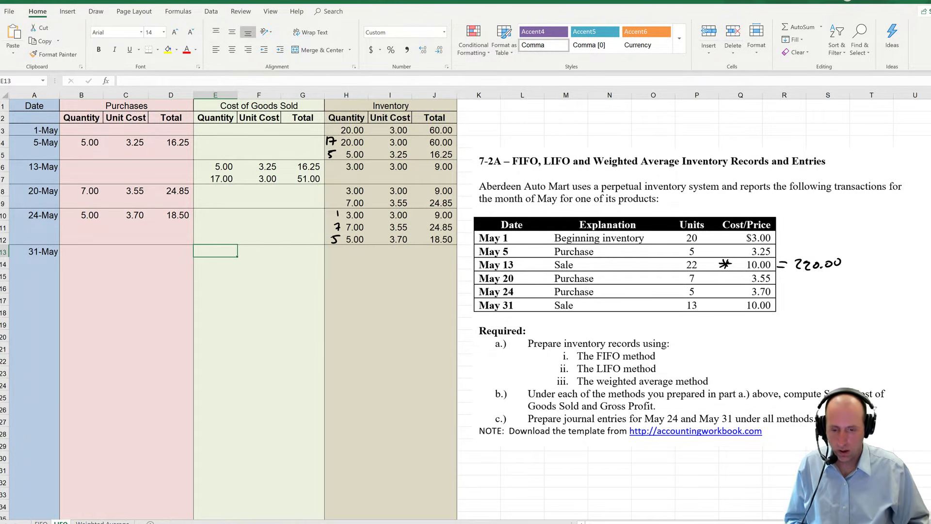
{"action": "type", "text": "5"}
{"action": "key", "text": "Right"}
{"action": "type", "text": "3.70"}
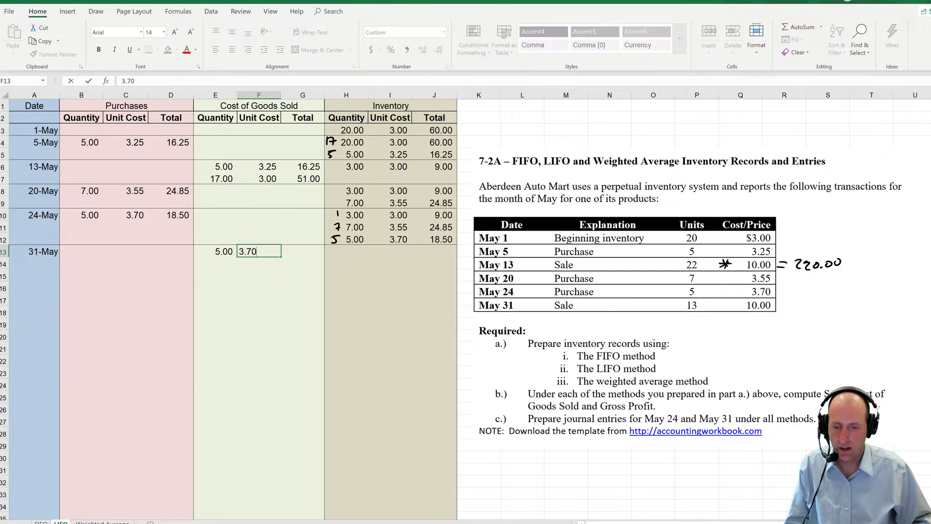
{"action": "key", "text": "Tab"}
{"action": "type", "text": "18.5"}
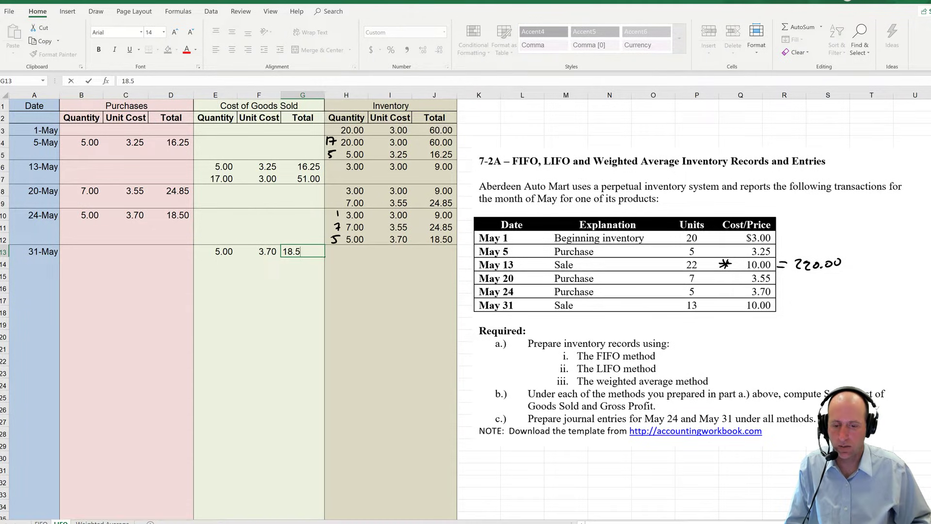
{"action": "key", "text": "Return"}
{"action": "type", "text": "7"}
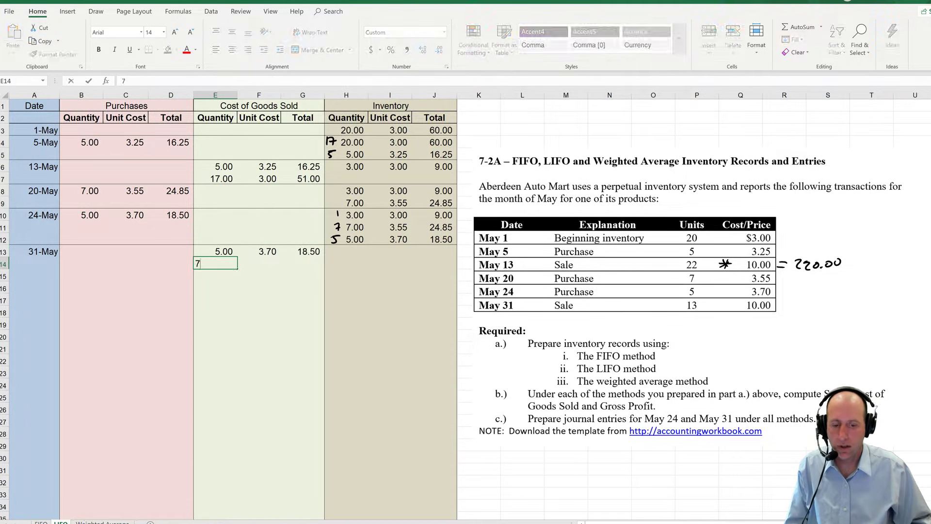
{"action": "key", "text": "Tab"}
{"action": "type", "text": "3.55"}
{"action": "key", "text": "Tab"}
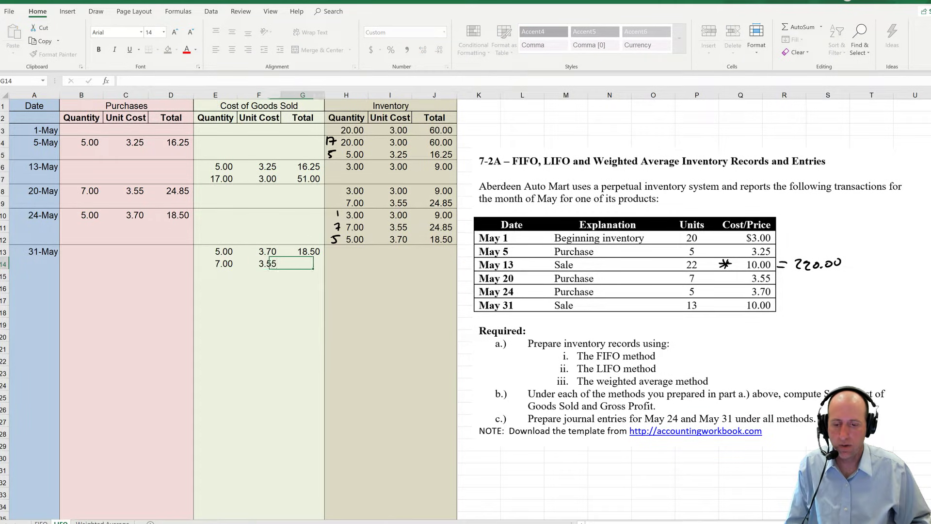
{"action": "type", "text": "="}
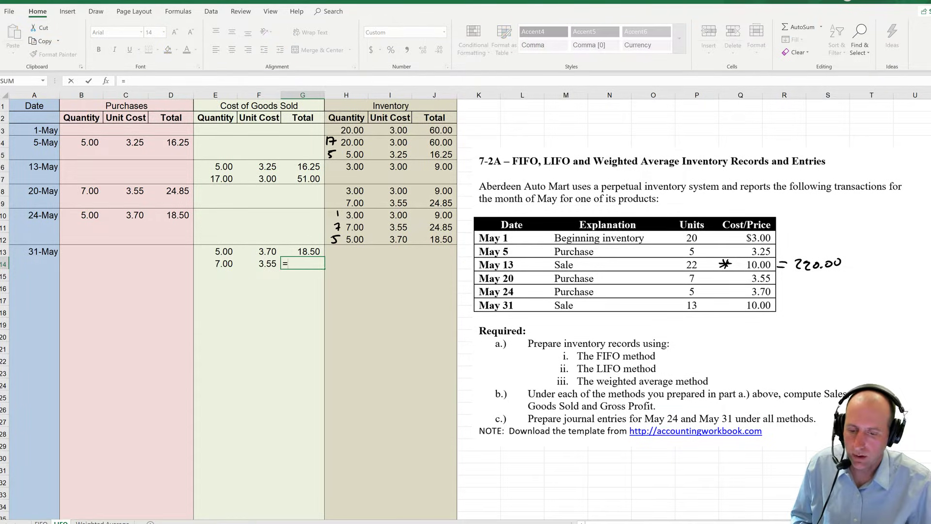
{"action": "key", "text": "Left"}
{"action": "key", "text": "Left"}
{"action": "type", "text": "*"}
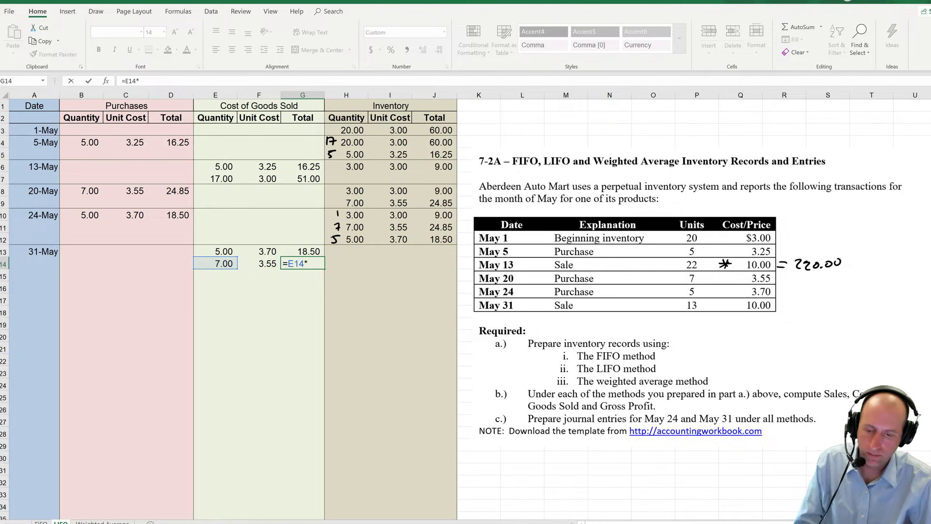
{"action": "key", "text": "Left"}
{"action": "key", "text": "Return"}
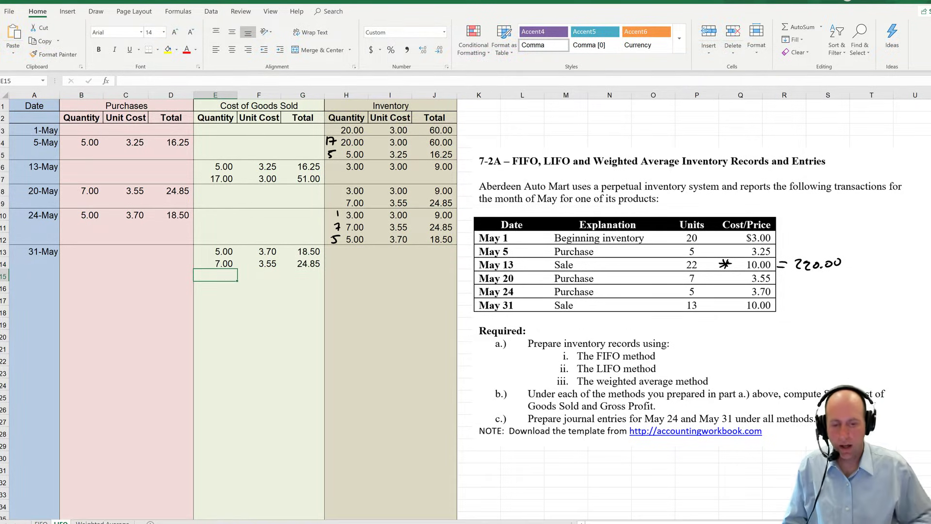
Step: Add 1 @ 3.00 = 3.00 to COGS and record remaining inventory of 2 @ 3.00 = 6.00
{"action": "type", "text": "1"}
{"action": "key", "text": "Tab"}
{"action": "type", "text": "3"}
{"action": "key", "text": "Tab"}
{"action": "type", "text": "3"}
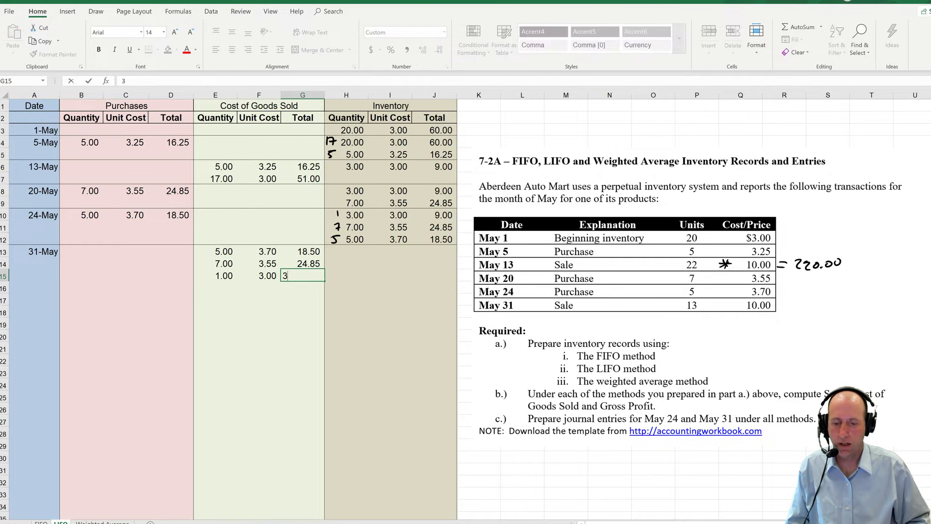
{"action": "key", "text": "Tab"}
{"action": "key", "text": "Up"}
{"action": "key", "text": "Up"}
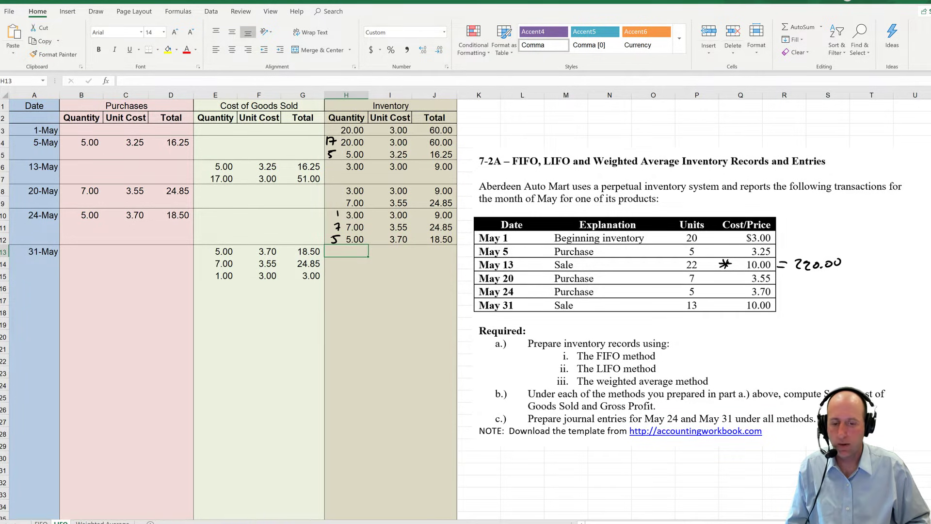
{"action": "type", "text": "2"}
{"action": "key", "text": "Tab"}
{"action": "type", "text": "3"}
{"action": "key", "text": "Tab"}
{"action": "type", "text": "6"}
{"action": "key", "text": "Return"}
Step: Put a bottom border under row 15 across columns A to J
{"action": "left_click_drag", "start_coordinate": [33, 275], "coordinate": [434, 275]}
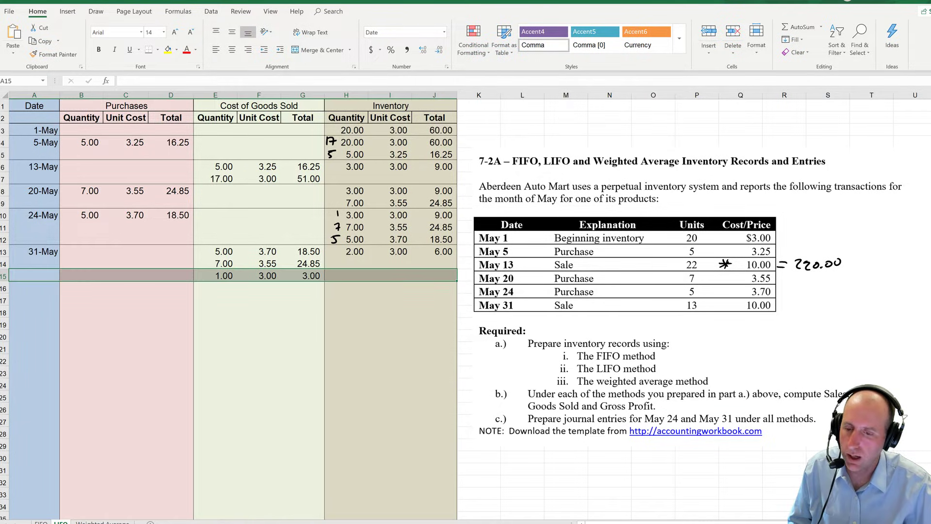
{"action": "left_click", "coordinate": [149, 49]}
{"action": "left_click", "coordinate": [302, 239]}
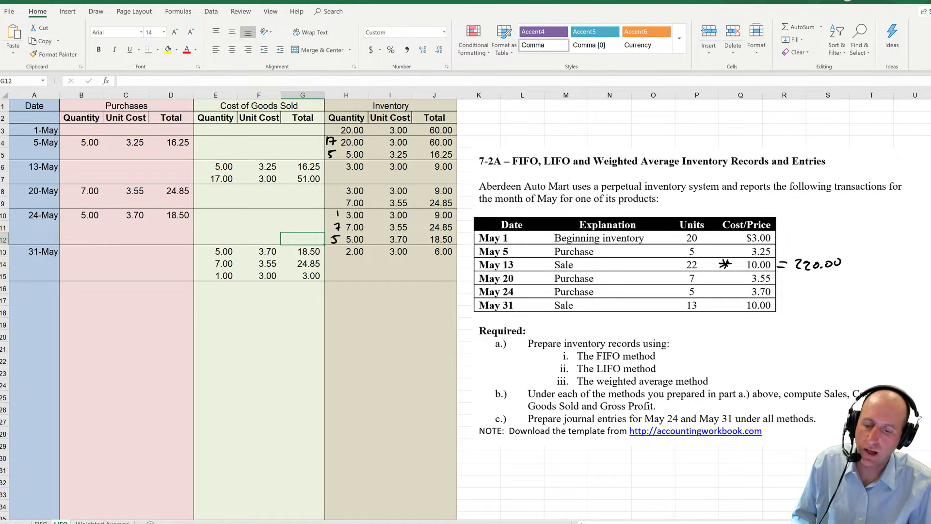
Step: Type the label 'Sales rev' in E17
{"action": "left_click", "coordinate": [215, 300]}
{"action": "type", "text": "Sales"}
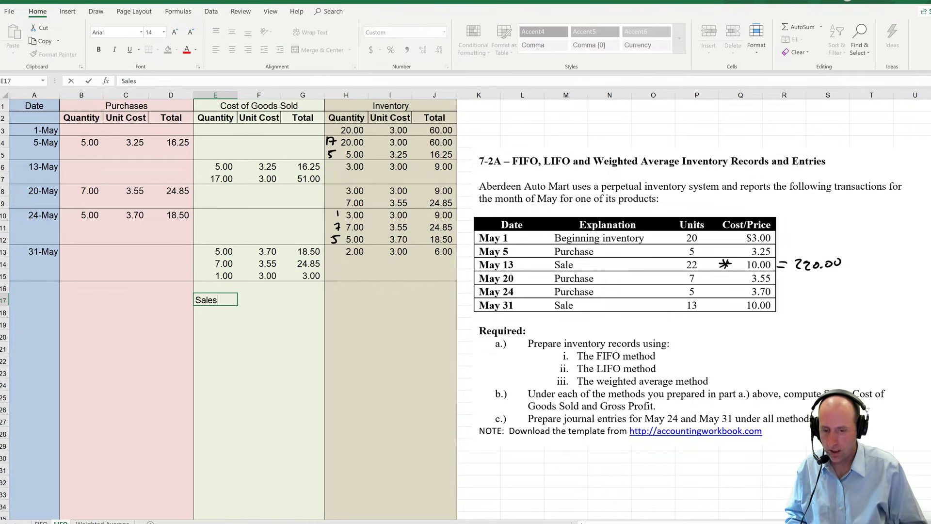
{"action": "type", "text": " rev"}
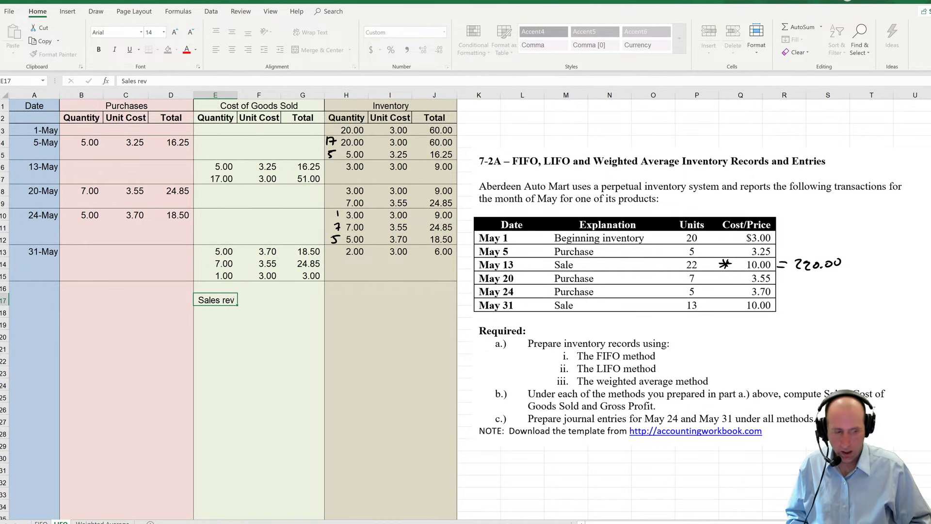
{"action": "key", "text": "Tab"}
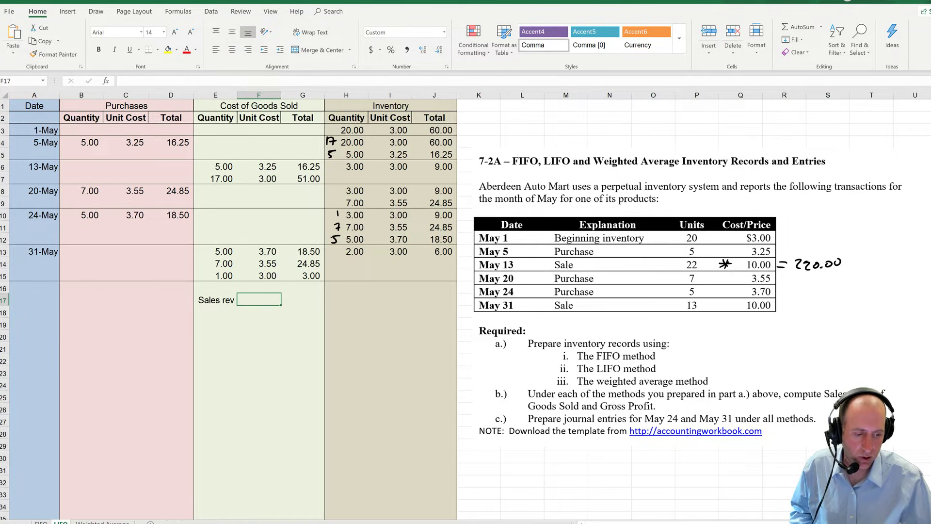
Step: Ink stars on the May 24 and May 31 rows with 130.00 and 350.00 sales notes
{"action": "mouse_move", "coordinate": [726, 287]}
{"action": "left_mouse_down"}
{"action": "mouse_move", "coordinate": [715, 297]}
{"action": "mouse_move", "coordinate": [722, 297]}
{"action": "left_mouse_up"}
{"action": "left_click_drag", "start_coordinate": [715, 291], "coordinate": [727, 288]}
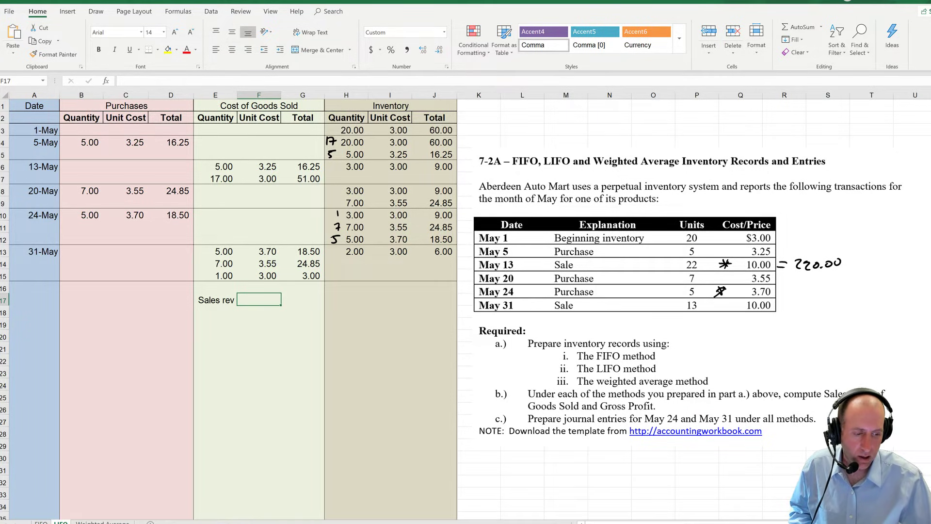
{"action": "left_click_drag", "start_coordinate": [786, 289], "coordinate": [785, 293]}
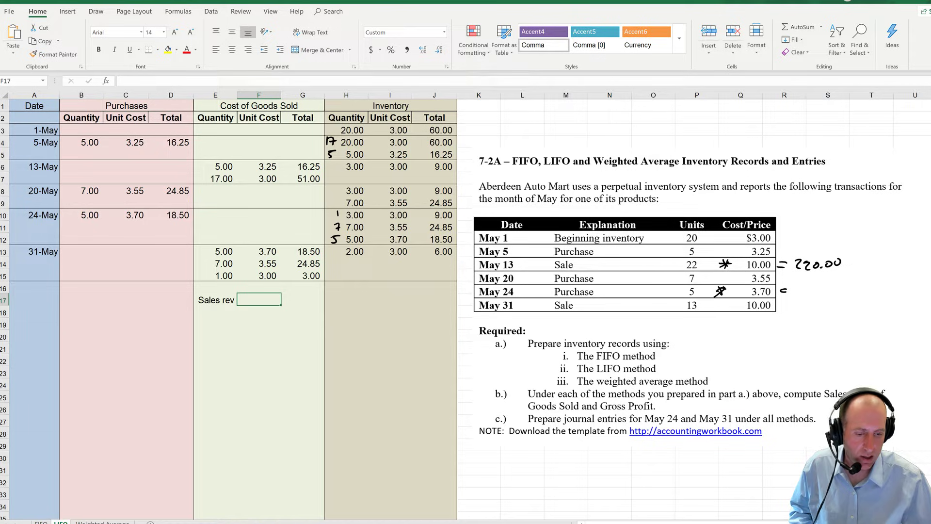
{"action": "left_click_drag", "start_coordinate": [717, 289], "coordinate": [724, 294]}
{"action": "left_click_drag", "start_coordinate": [782, 289], "coordinate": [786, 293]}
{"action": "left_click_drag", "start_coordinate": [728, 298], "coordinate": [724, 307]}
{"action": "left_click_drag", "start_coordinate": [717, 304], "coordinate": [790, 303]}
{"action": "left_click_drag", "start_coordinate": [783, 306], "coordinate": [790, 306]}
{"action": "mouse_move", "coordinate": [800, 299]}
{"action": "left_mouse_down"}
{"action": "mouse_move", "coordinate": [801, 308]}
{"action": "mouse_move", "coordinate": [837, 303]}
{"action": "mouse_move", "coordinate": [842, 313]}
{"action": "left_mouse_up"}
{"action": "left_click", "coordinate": [821, 306]}
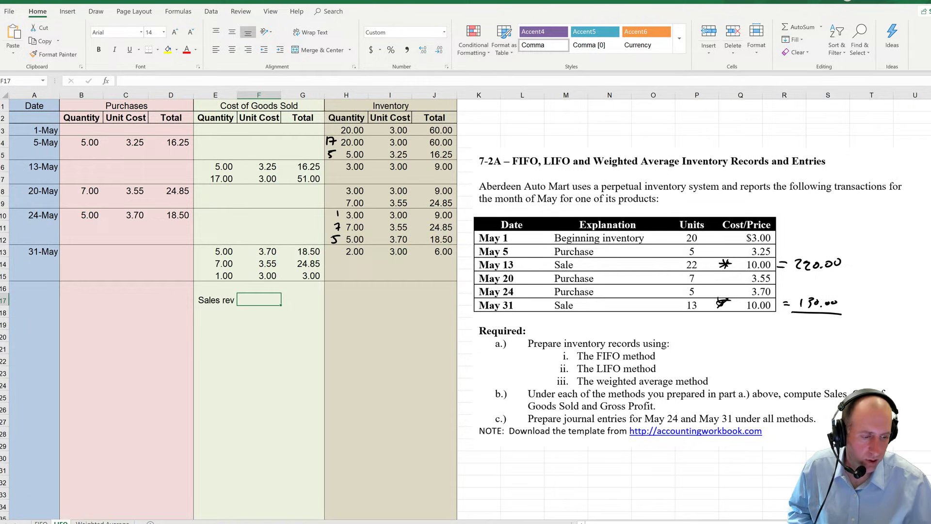
{"action": "left_click_drag", "start_coordinate": [794, 322], "coordinate": [798, 332]}
{"action": "left_click_drag", "start_coordinate": [801, 323], "coordinate": [797, 333]}
{"action": "left_click_drag", "start_coordinate": [813, 323], "coordinate": [836, 324]}
{"action": "left_click", "coordinate": [820, 330]}
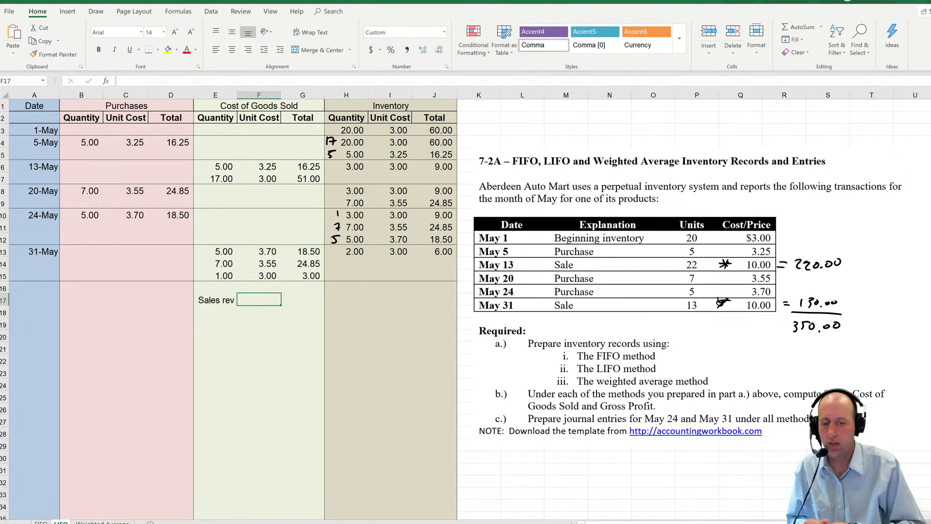
Step: Enter 350 as sales revenue in F17 and add a 'COGS' label in E18
{"action": "type", "text": "350"}
{"action": "key", "text": "Return"}
{"action": "key", "text": "Return"}
{"action": "key", "text": "Left"}
{"action": "key", "text": "Up"}
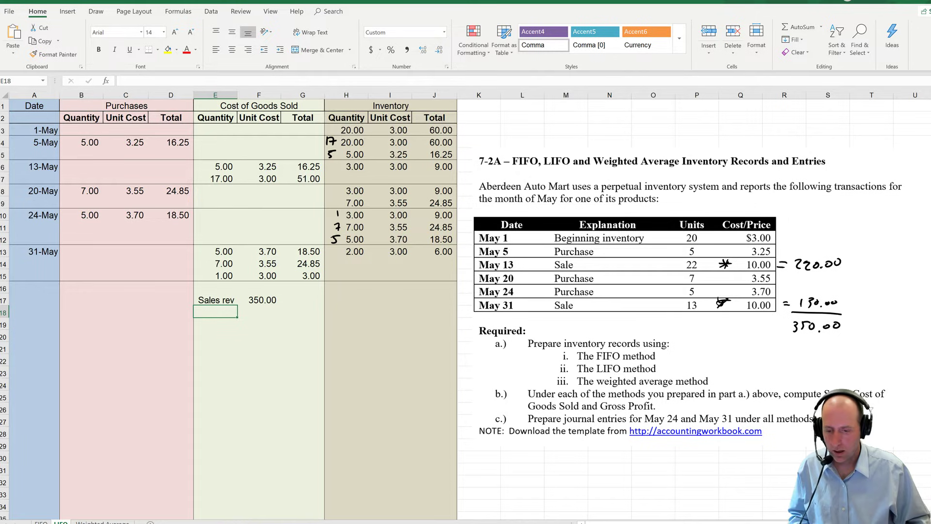
{"action": "type", "text": "COGS"}
{"action": "key", "text": "Tab"}
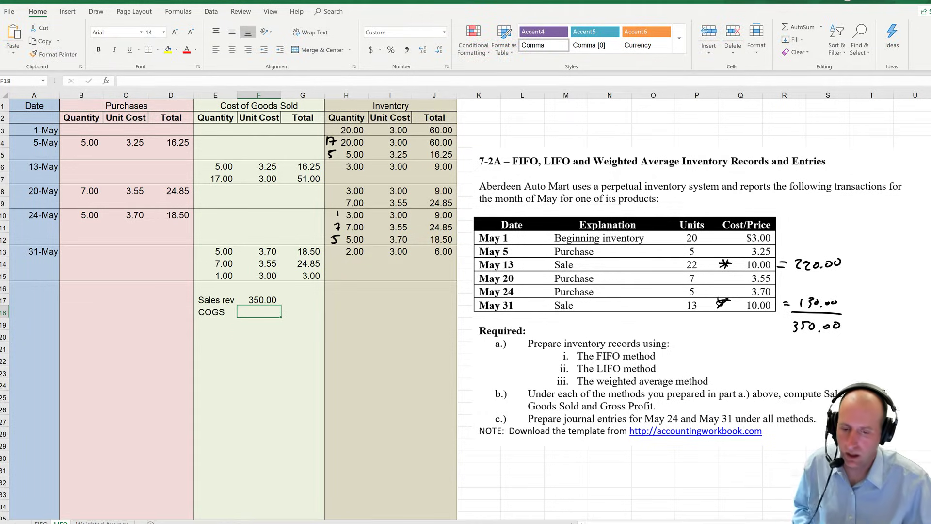
Step: Sum G6, G7, G13, G14 and G15 into an underlined COGS of 113.60 in F18
{"action": "left_click_drag", "start_coordinate": [303, 142], "coordinate": [303, 287]}
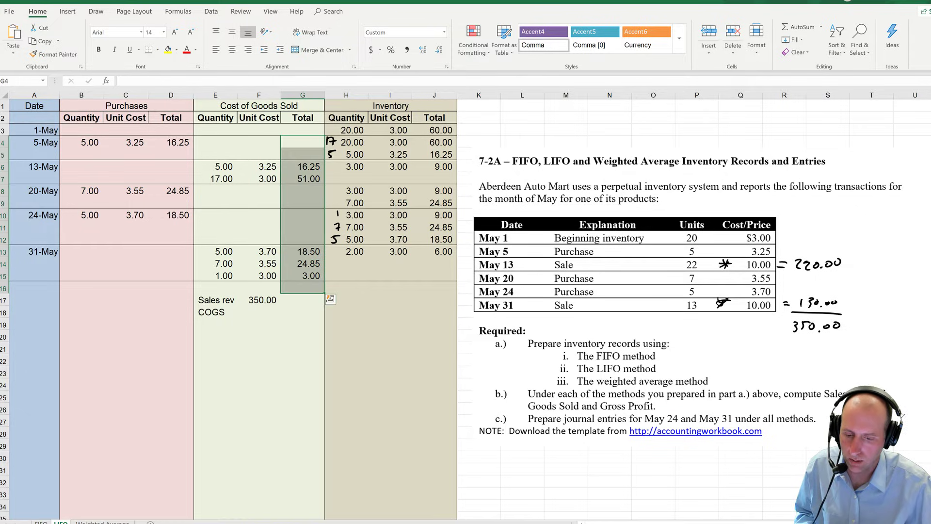
{"action": "left_click", "coordinate": [259, 312]}
{"action": "type", "text": "+G6"}
{"action": "left_click", "coordinate": [302, 167]}
{"action": "type", "text": "+G7+"}
{"action": "left_click", "coordinate": [303, 178]}
{"action": "type", "text": "+G13"}
{"action": "left_click", "coordinate": [303, 251]}
{"action": "type", "text": "+G14"}
{"action": "left_click", "coordinate": [302, 263]}
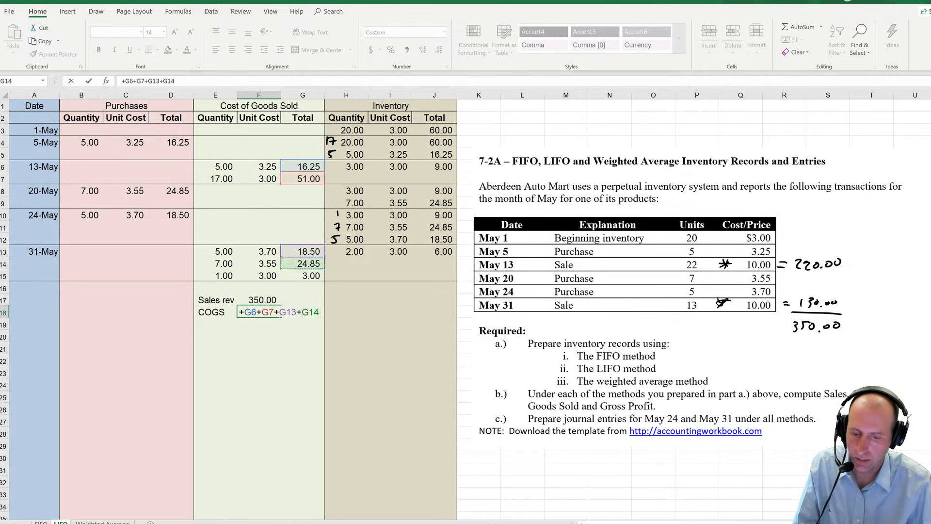
{"action": "type", "text": "+"}
{"action": "left_click", "coordinate": [302, 276]}
{"action": "key", "text": "Return"}
{"action": "left_click", "coordinate": [259, 311]}
{"action": "key", "text": "ctrl+u"}
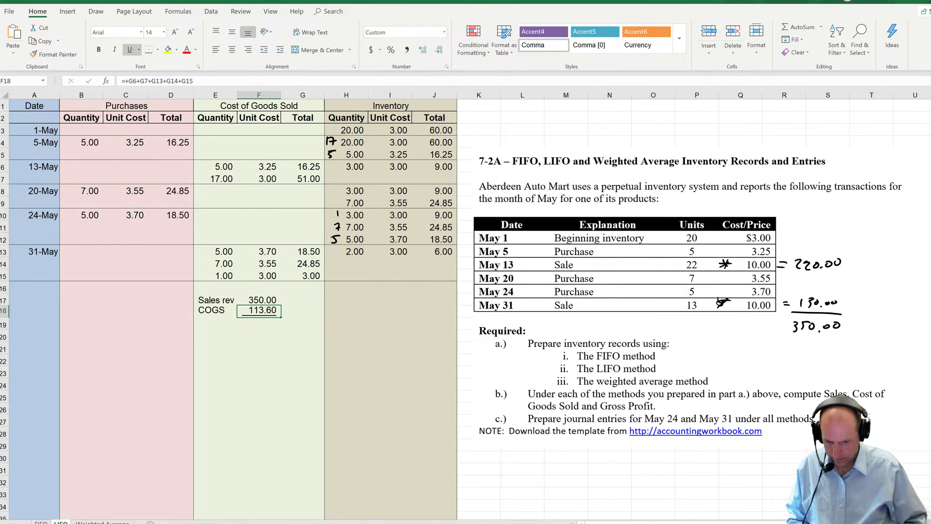
Step: Add a 'Gross profit' row with =F17-F18, giving 236.40
{"action": "key", "text": "Down"}
{"action": "key", "text": "Left"}
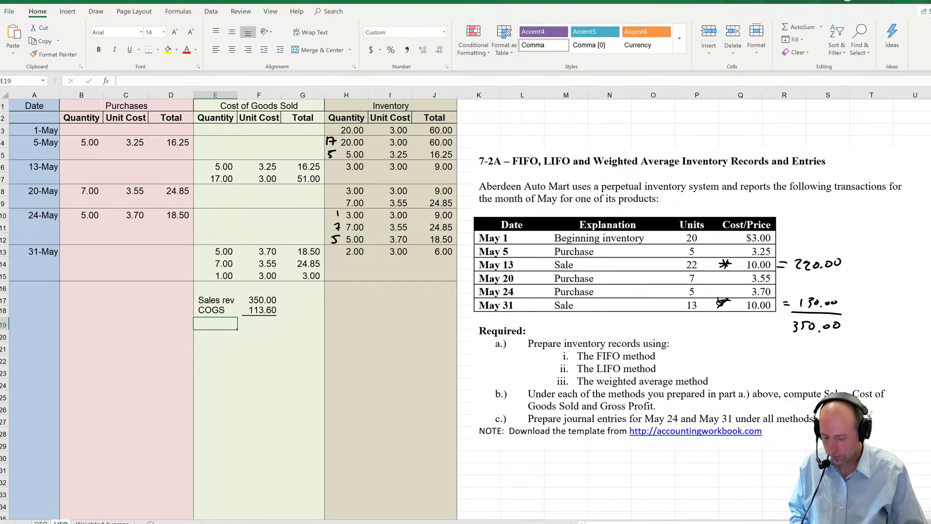
{"action": "type", "text": "Gross pro"}
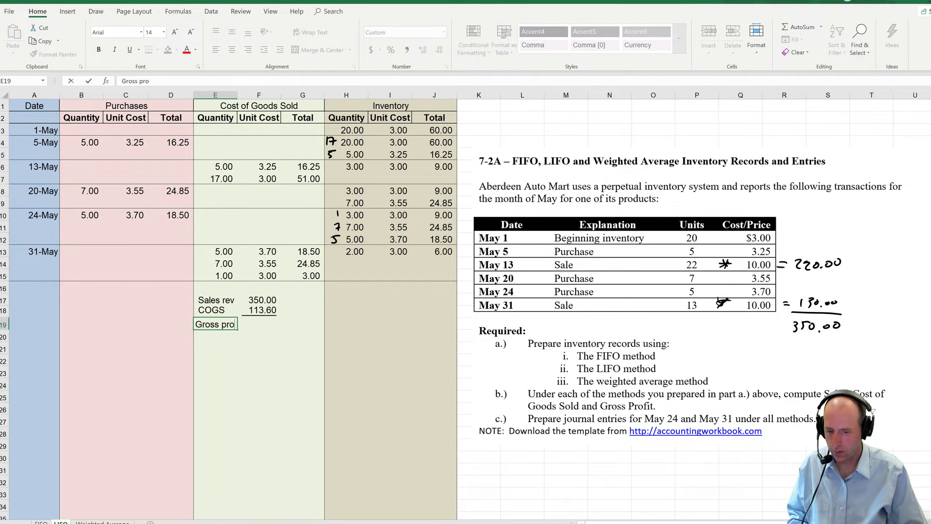
{"action": "type", "text": "fit"}
{"action": "key", "text": "Tab"}
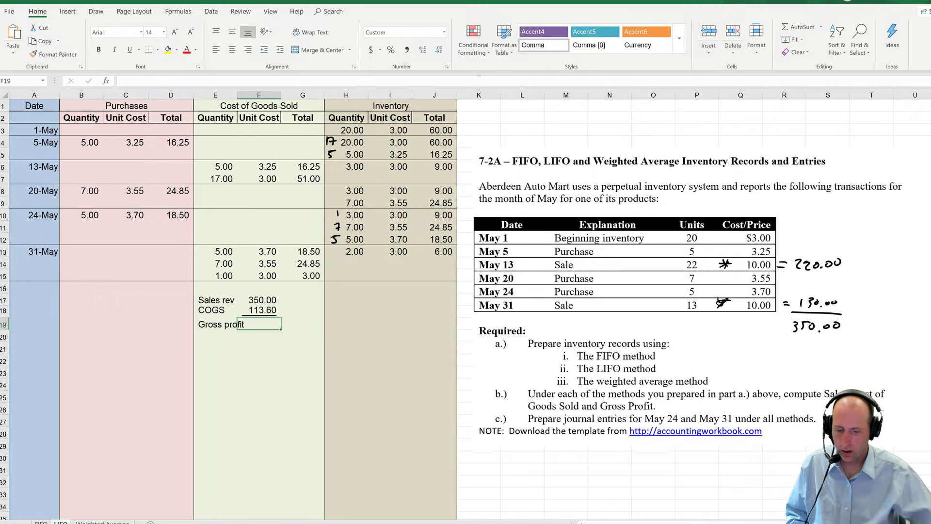
{"action": "type", "text": "=f17-f18"}
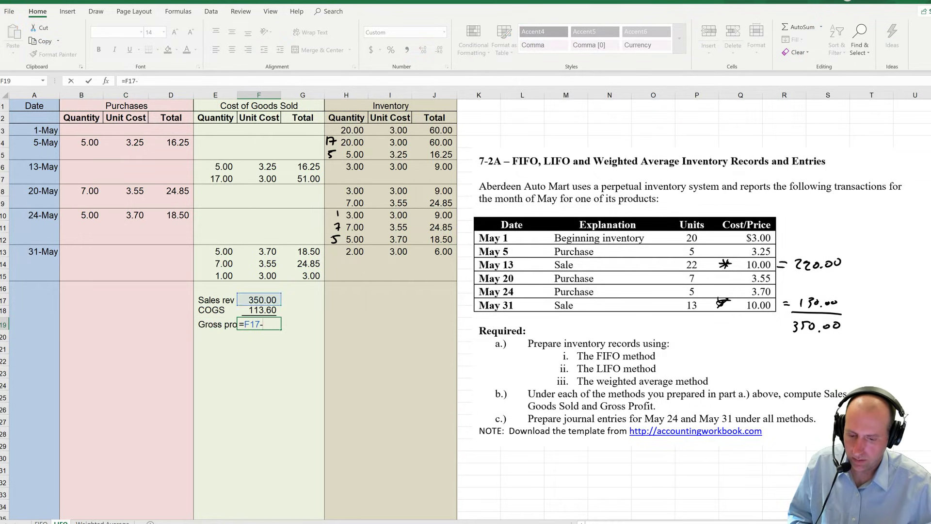
{"action": "key", "text": "Return"}
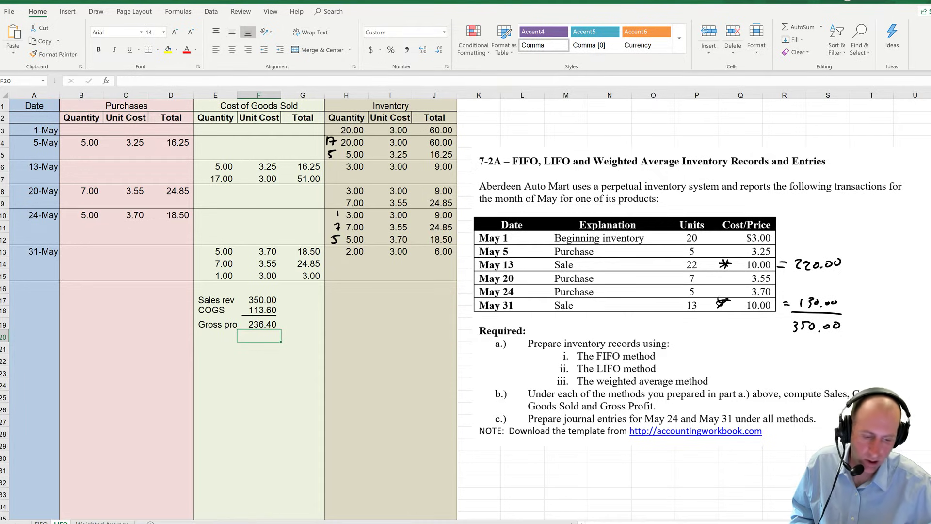
{"action": "key", "text": "Home"}
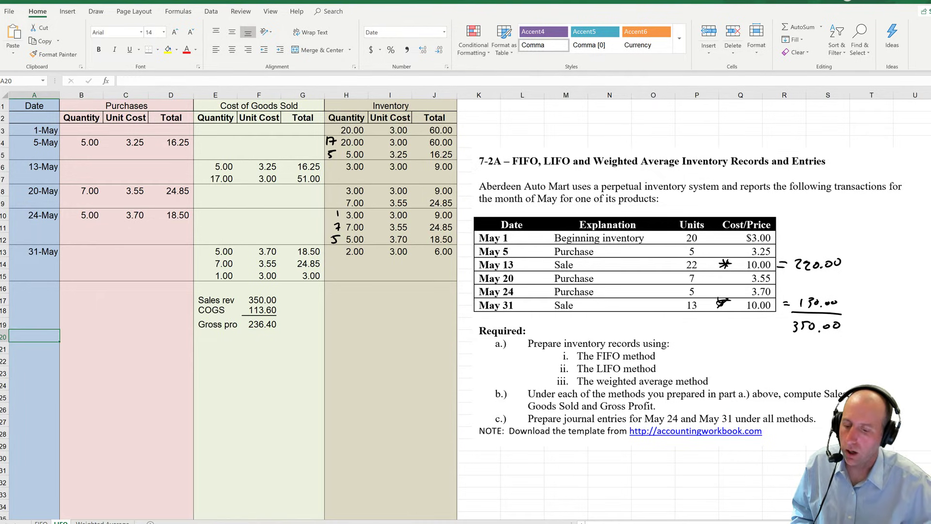
Step: Enter the journal entry dates May 24 and May 31 in column A
{"action": "key", "text": "Down"}
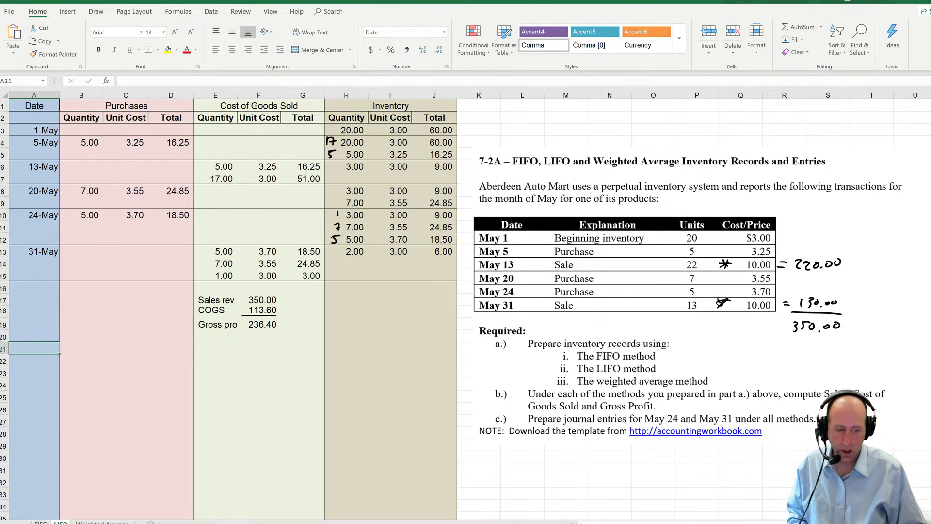
{"action": "type", "text": "May 24"}
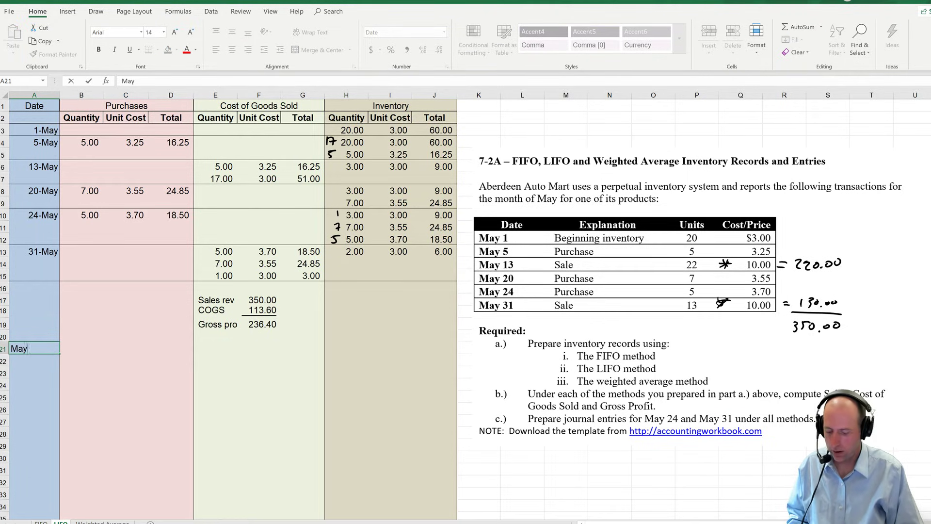
{"action": "key", "text": "Return"}
{"action": "key", "text": "Down"}
{"action": "key", "text": "Down"}
{"action": "key", "text": "Down"}
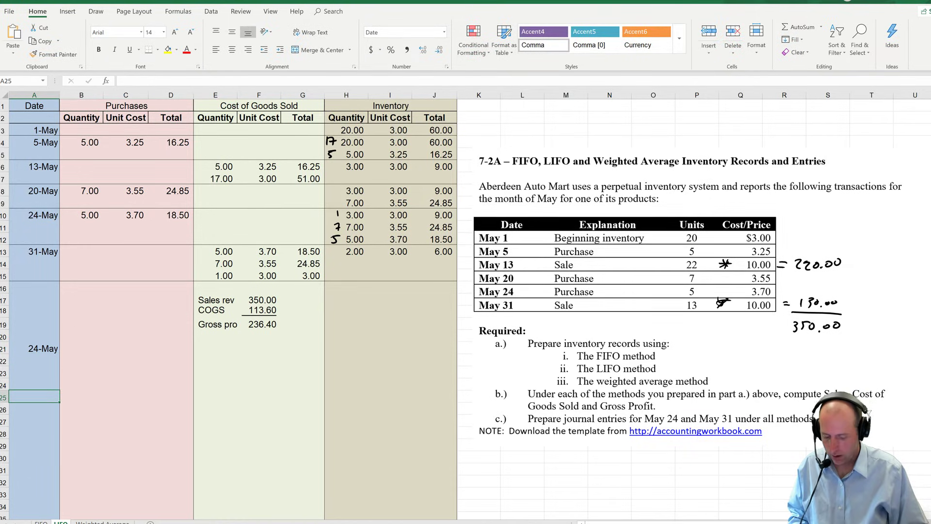
{"action": "type", "text": "May 31"}
{"action": "key", "text": "Tab"}
Step: Label the May 24 entry with Inventory debit and A/P credit accounts
{"action": "key", "text": "Up"}
{"action": "key", "text": "Up"}
{"action": "key", "text": "Up"}
{"action": "key", "text": "Up"}
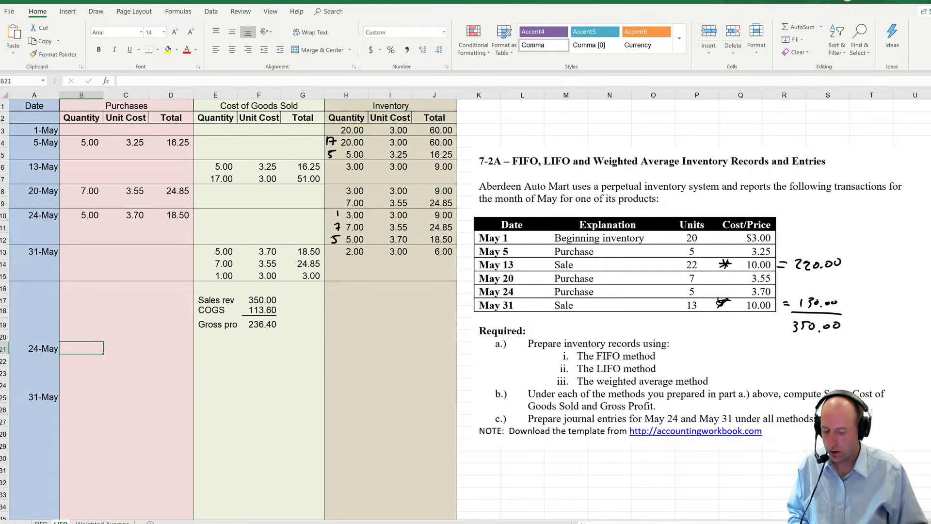
{"action": "type", "text": "Inventory"}
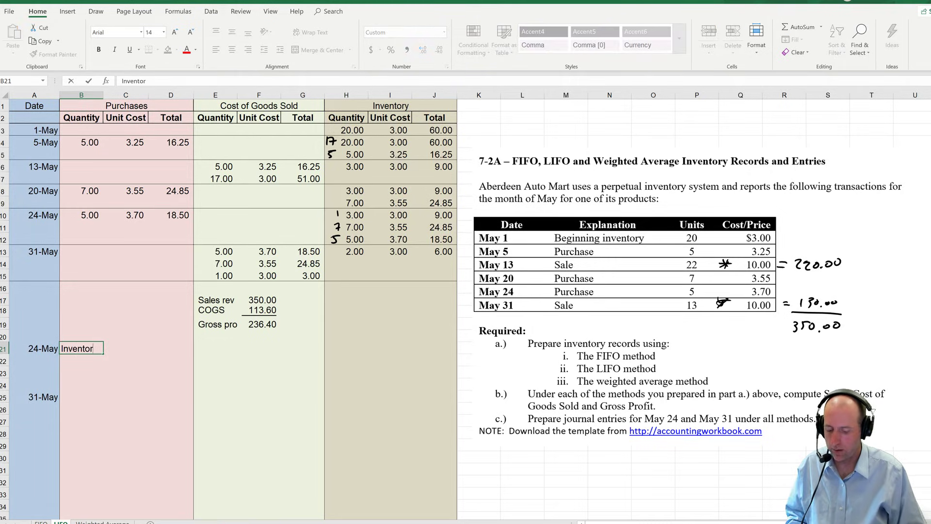
{"action": "key", "text": "Return"}
{"action": "type", "text": "A/P"}
{"action": "key", "text": "Return"}
{"action": "key", "text": "Down"}
{"action": "key", "text": "Down"}
{"action": "key", "text": "Down"}
{"action": "key", "text": "Up"}
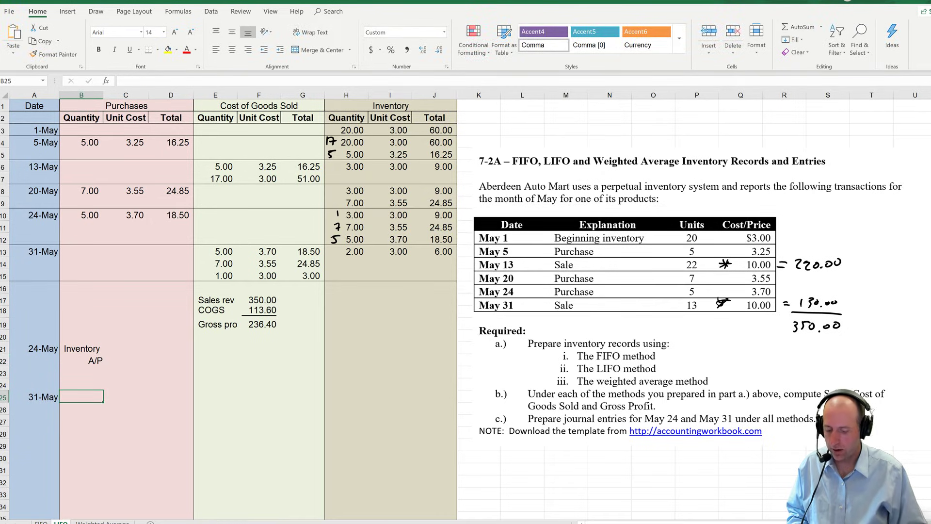
Step: Label the May 31 entries: A/R and Sales rev, then COGS and Inventory
{"action": "type", "text": "A/R"}
{"action": "key", "text": "Return"}
{"action": "type", "text": "Sales rev"}
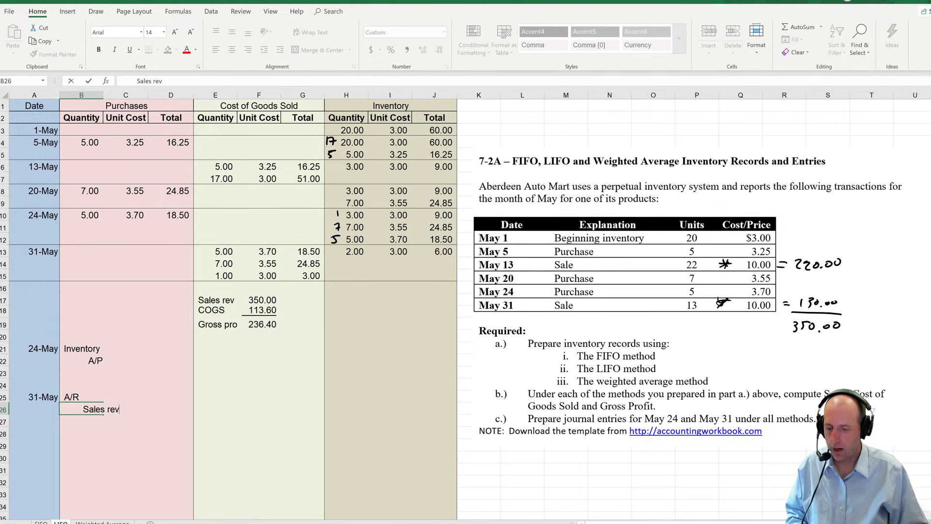
{"action": "key", "text": "Return"}
{"action": "key", "text": "Return"}
{"action": "type", "text": "COGS"}
{"action": "key", "text": "Return"}
{"action": "type", "text": "Inventor"}
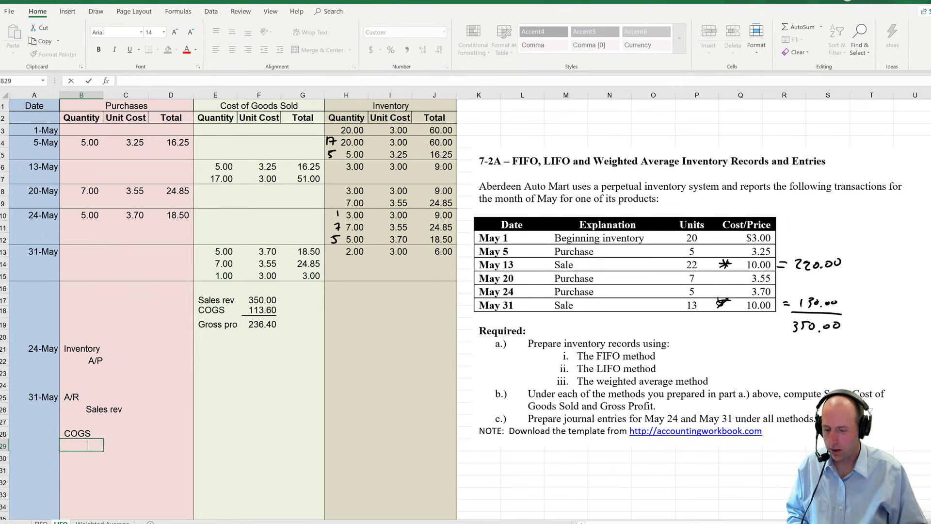
{"action": "type", "text": "y"}
{"action": "key", "text": "Up"}
{"action": "key", "text": "Up"}
{"action": "key", "text": "Up"}
{"action": "key", "text": "Up"}
{"action": "key", "text": "Up"}
{"action": "key", "text": "Up"}
{"action": "key", "text": "Up"}
{"action": "key", "text": "Up"}
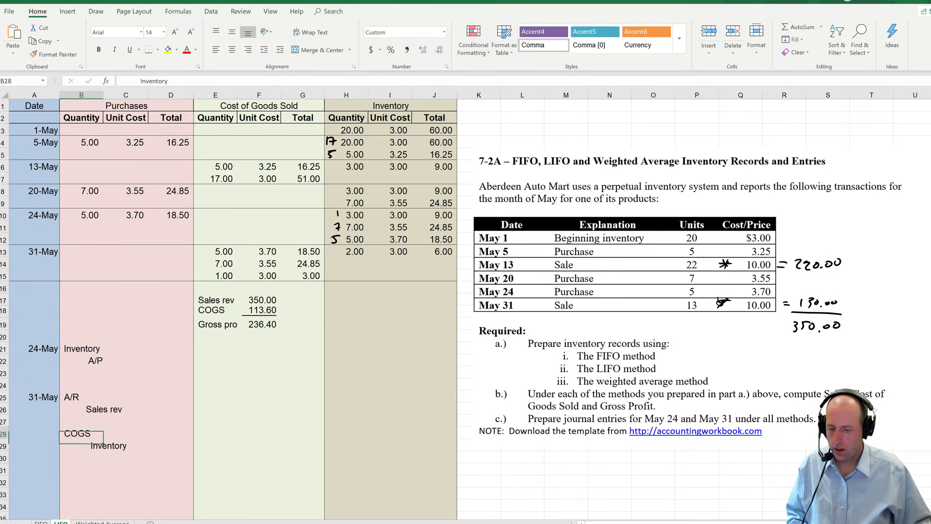
{"action": "key", "text": "Right"}
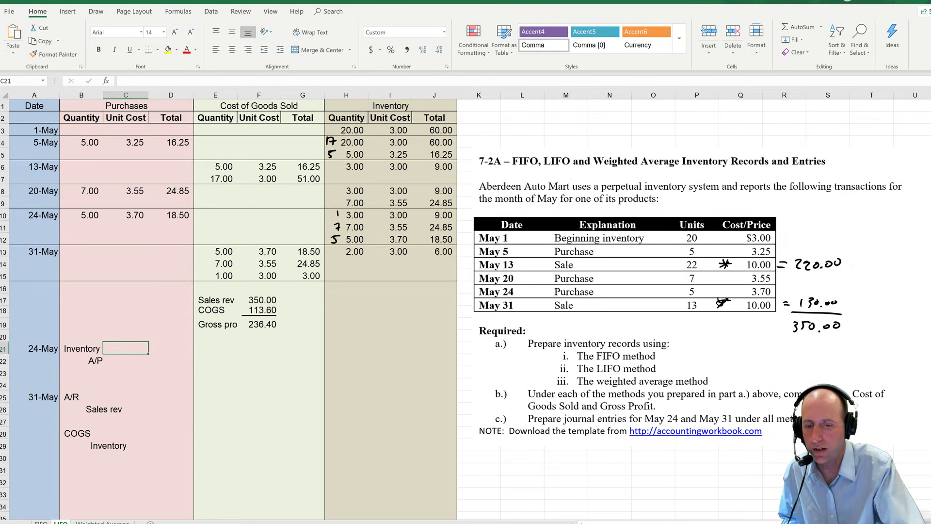
Step: Circle the D10 purchase total in green and enter 18.50 for May 24 Inventory and A/P
{"action": "left_click", "coordinate": [96, 11]}
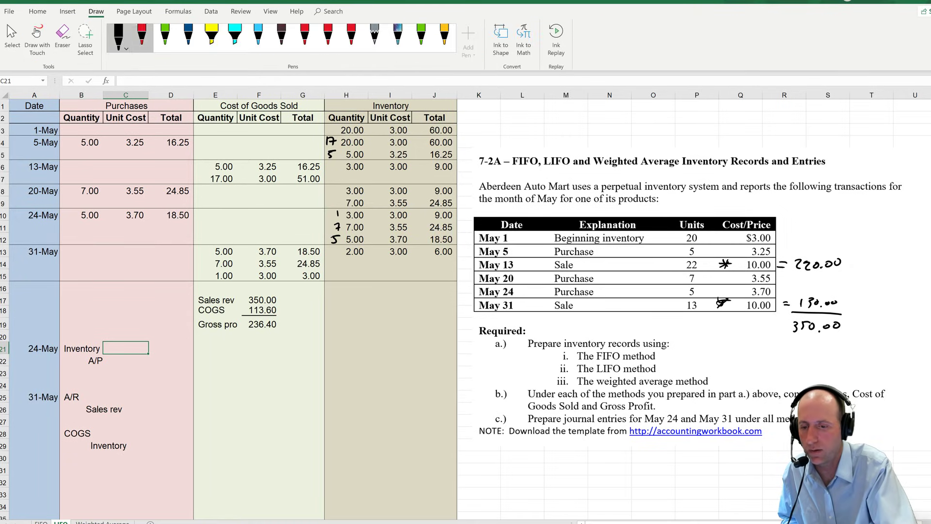
{"action": "left_click", "coordinate": [165, 36]}
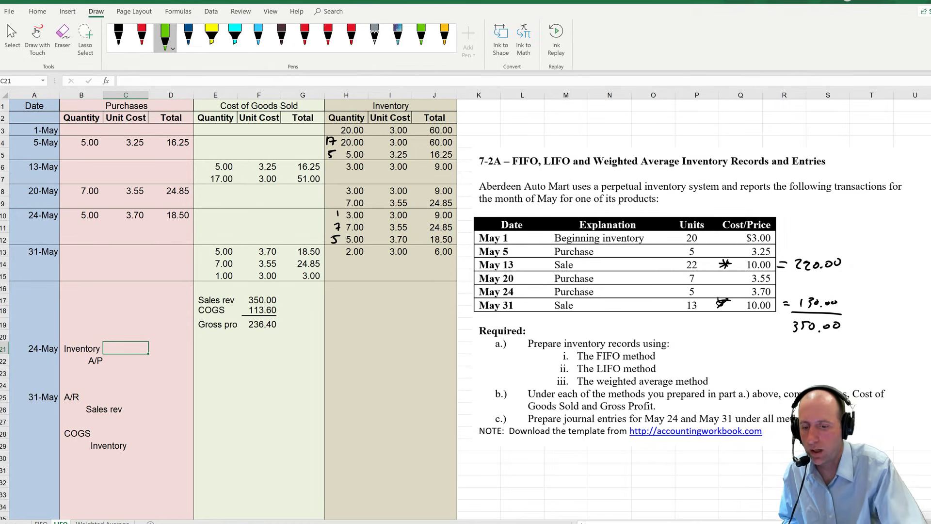
{"action": "left_click_drag", "start_coordinate": [192, 207], "coordinate": [171, 233]}
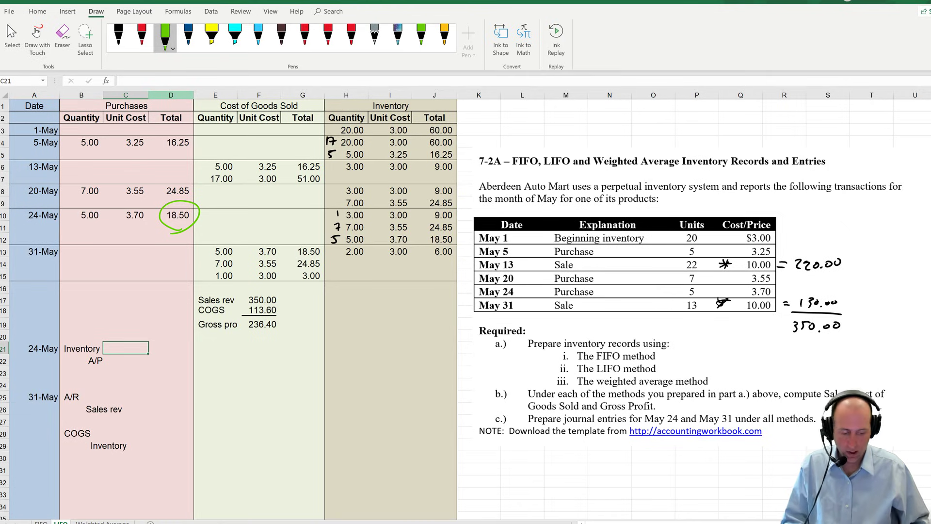
{"action": "type", "text": "18.50"}
{"action": "key", "text": "Return"}
{"action": "key", "text": "Right"}
{"action": "type", "text": "18.50"}
{"action": "key", "text": "Return"}
Step: Mark the 130.00 sales figure and enter 130.00 for the A/R debit and Sales rev credit
{"action": "key", "text": "Left"}
{"action": "key", "text": "Left"}
{"action": "key", "text": "Down"}
{"action": "key", "text": "Down"}
{"action": "key", "text": "Right"}
{"action": "key", "text": "Right"}
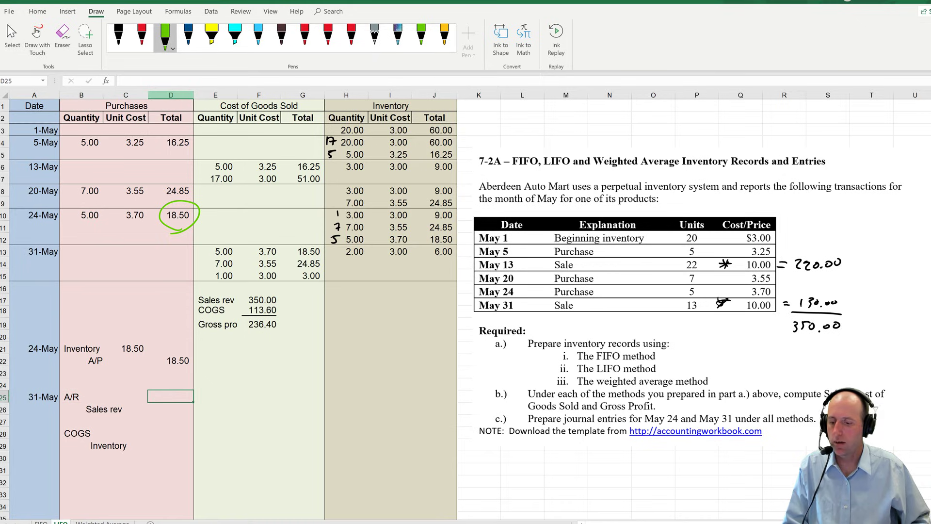
{"action": "key", "text": "Left"}
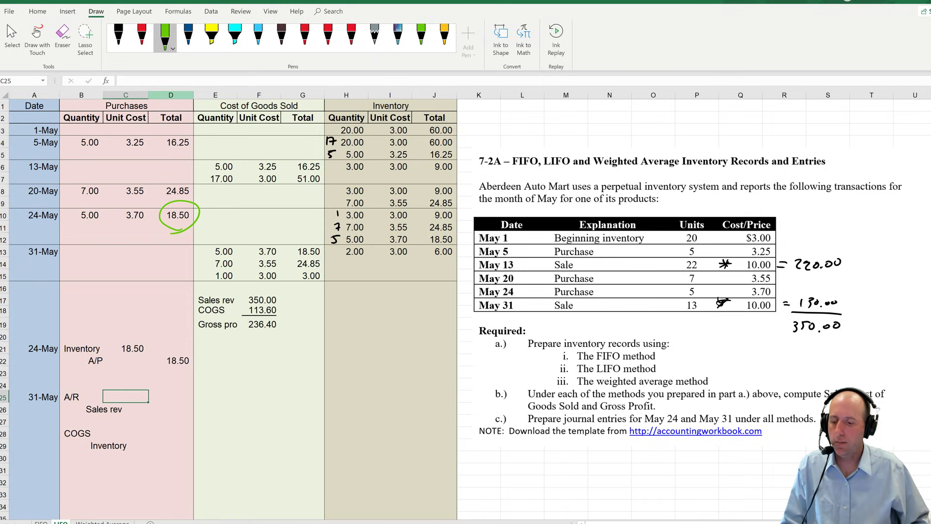
{"action": "mouse_move", "coordinate": [801, 293]}
{"action": "left_mouse_down"}
{"action": "mouse_move", "coordinate": [822, 309]}
{"action": "mouse_move", "coordinate": [790, 307]}
{"action": "left_mouse_up"}
{"action": "left_click_drag", "start_coordinate": [830, 283], "coordinate": [851, 266]}
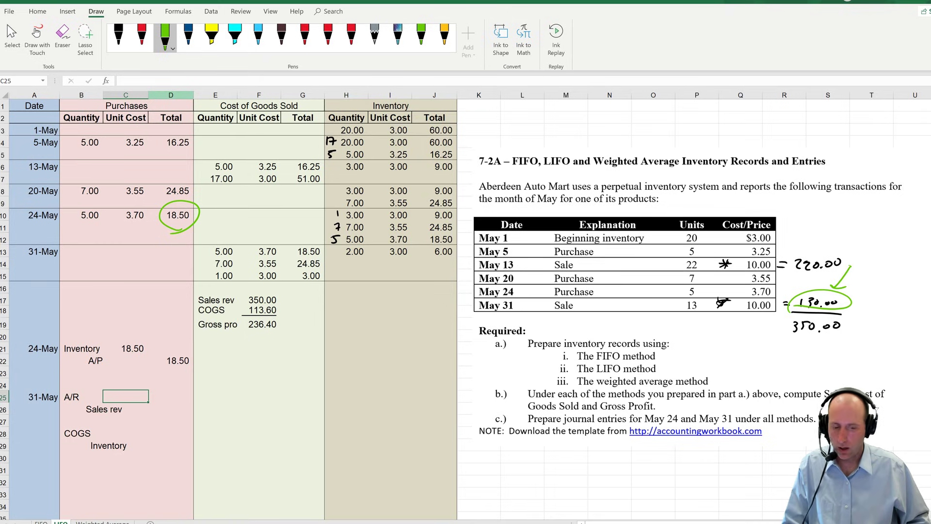
{"action": "type", "text": "130.00"}
{"action": "key", "text": "Right"}
{"action": "key", "text": "Down"}
{"action": "type", "text": "130"}
{"action": "key", "text": "Return"}
Step: Circle the G13:G15 costs and enter COGS =18.50+24.85+3 (46.35), with Inventory credit equal
{"action": "key", "text": "Left"}
{"action": "key", "text": "Down"}
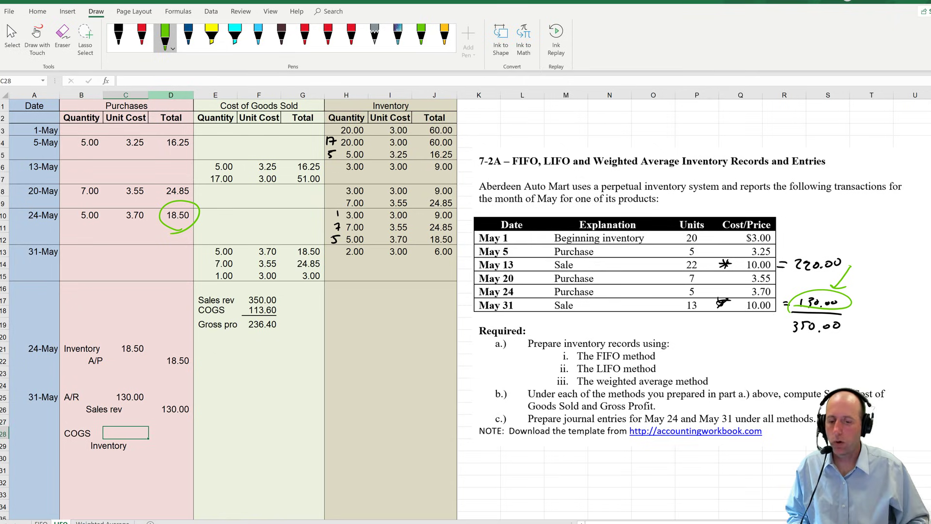
{"action": "mouse_move", "coordinate": [308, 286]}
{"action": "left_mouse_down"}
{"action": "mouse_move", "coordinate": [292, 253]}
{"action": "mouse_move", "coordinate": [323, 264]}
{"action": "mouse_move", "coordinate": [303, 287]}
{"action": "left_mouse_up"}
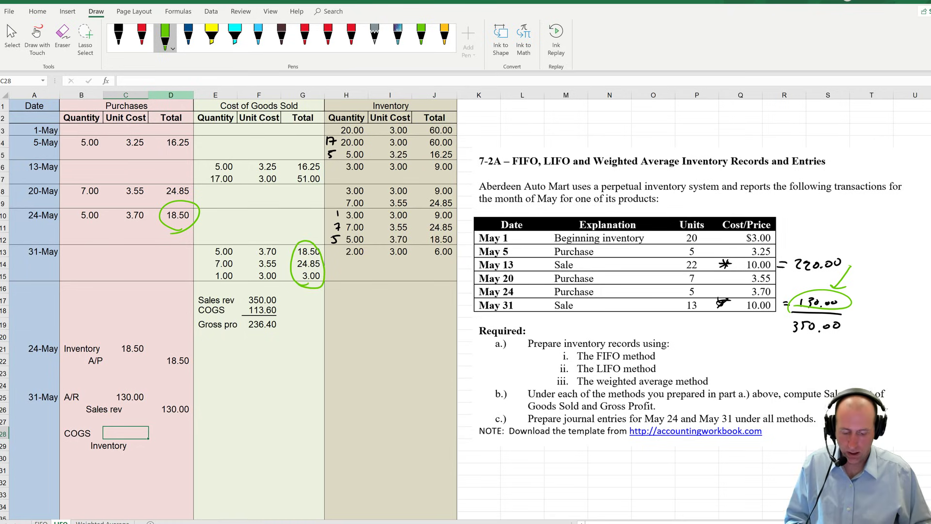
{"action": "type", "text": "=18.50+24.85+3"}
{"action": "key", "text": "Return"}
{"action": "key", "text": "Right"}
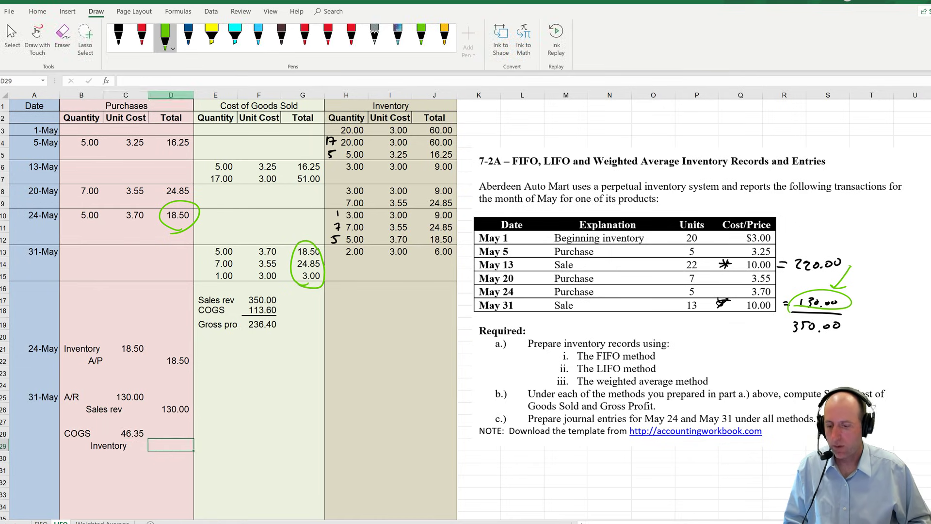
{"action": "type", "text": "="}
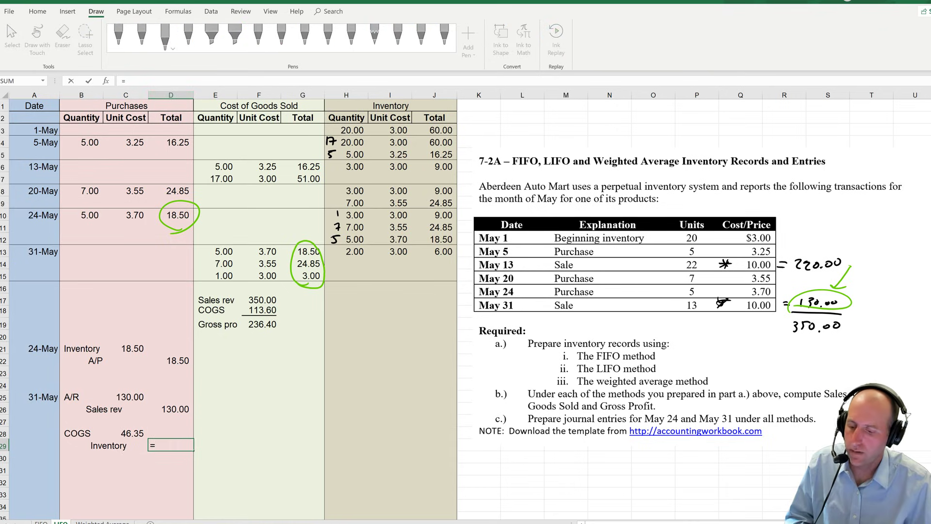
{"action": "key", "text": "Up"}
{"action": "key", "text": "Left"}
{"action": "key", "text": "Return"}
{"action": "left_click", "coordinate": [215, 396]}
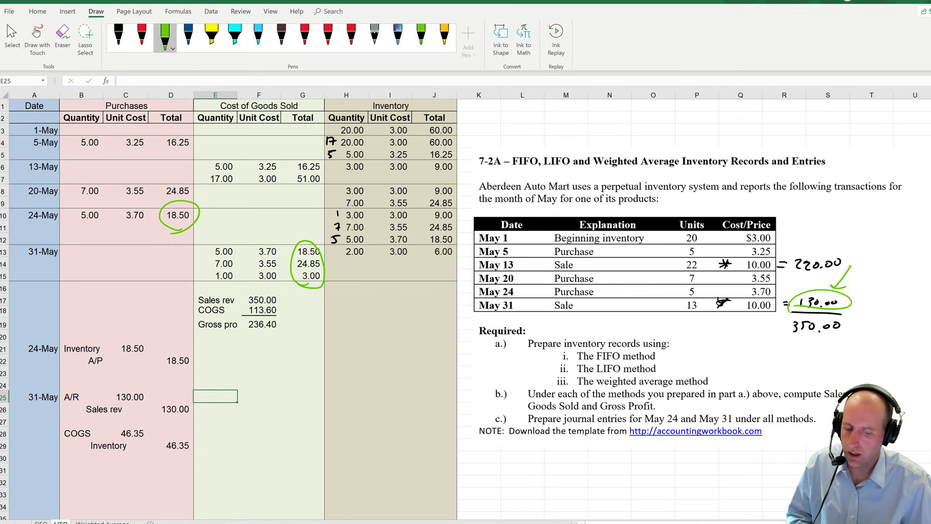